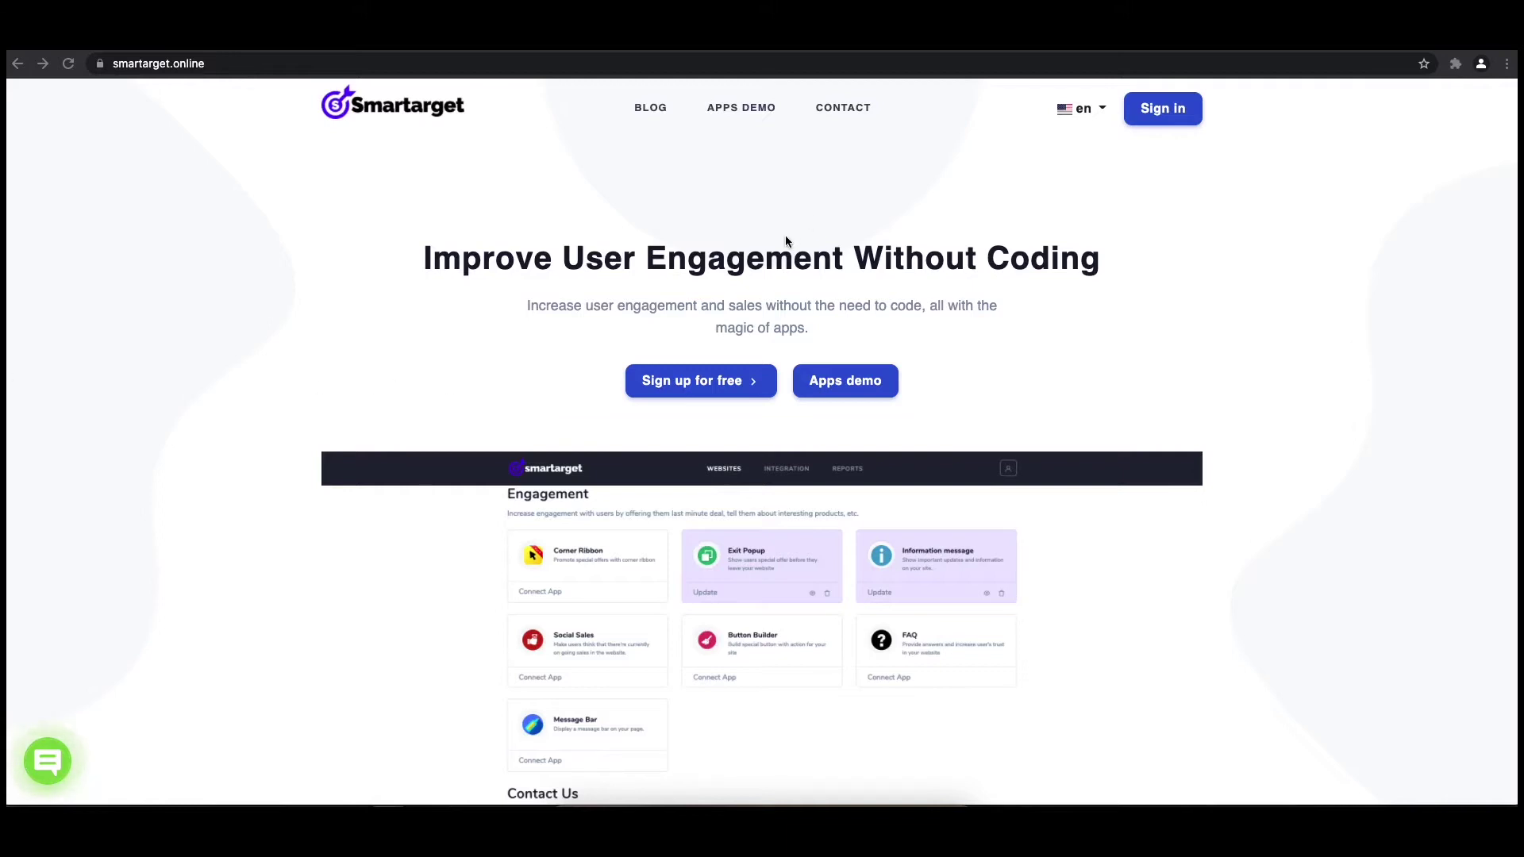
Step: Open the Popup app from Apps Demo and raise Popup Delay from 4 to 7 seconds
click(740, 109)
scroll(277, 431, down, 4)
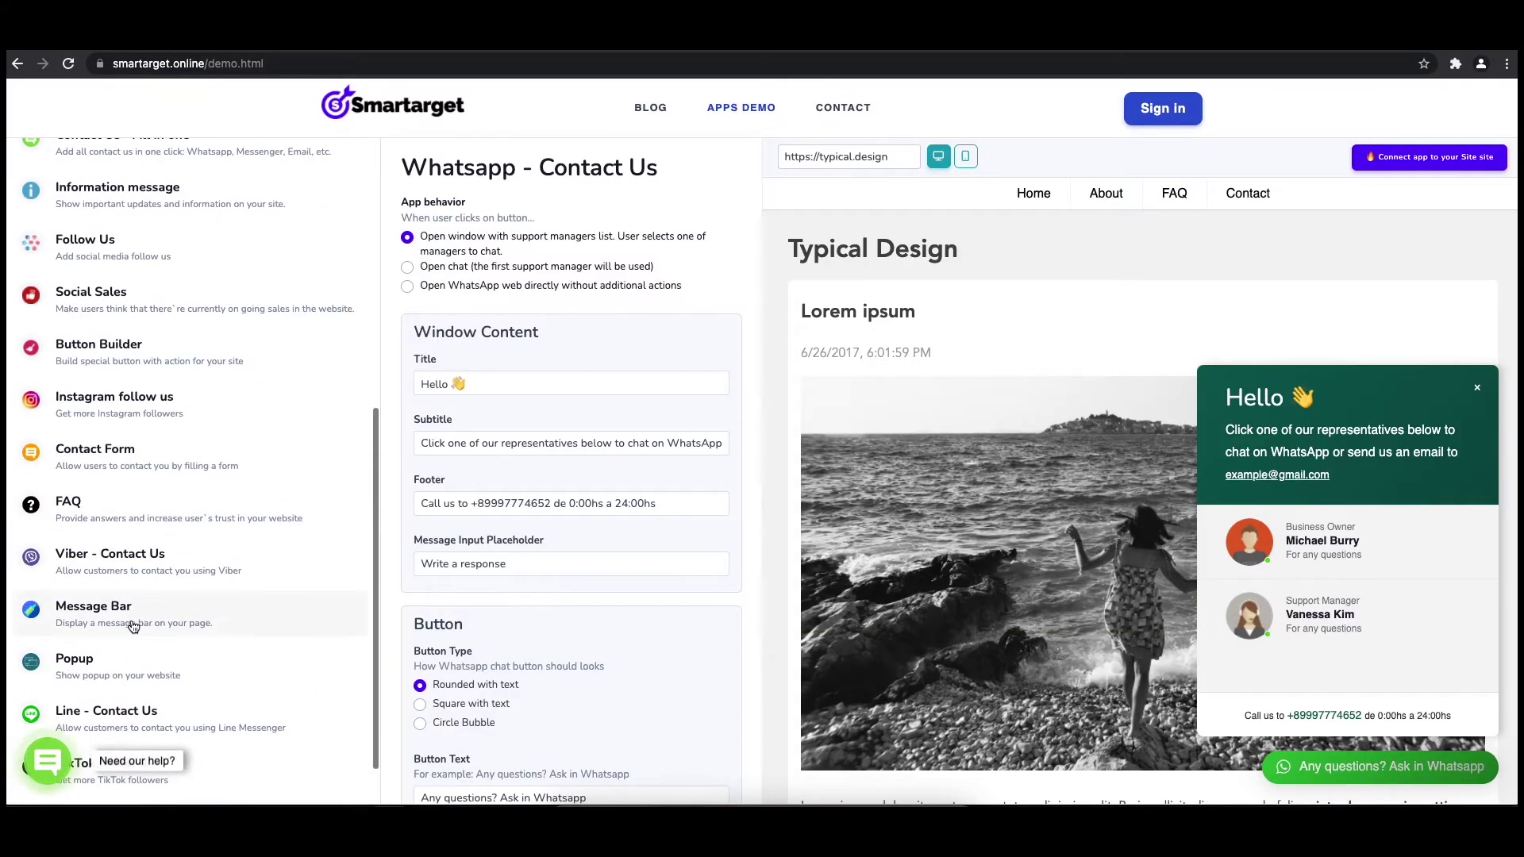
click(135, 651)
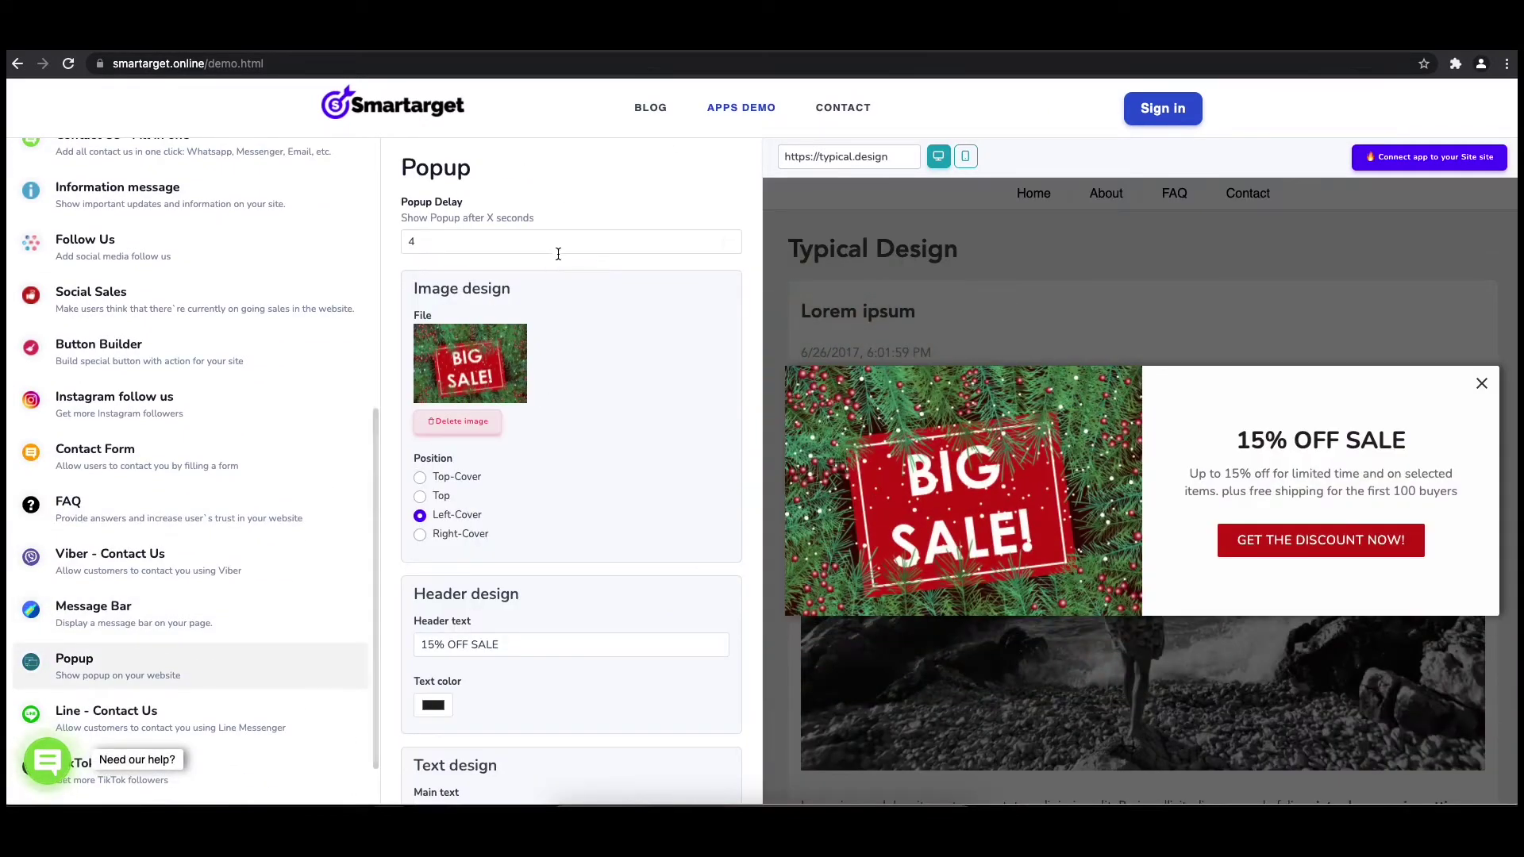
click(559, 242)
click(728, 238)
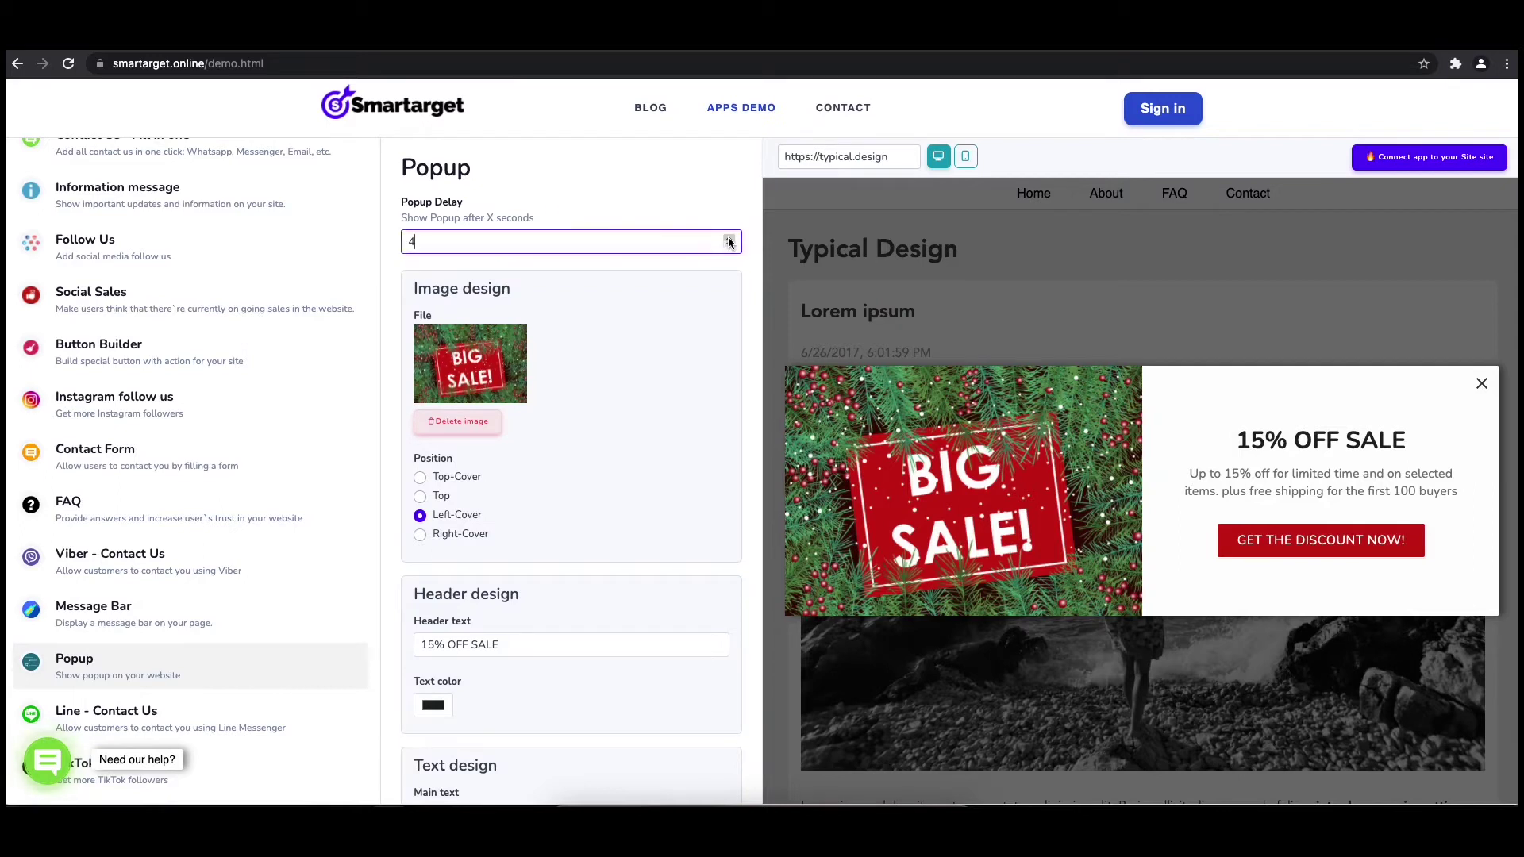
click(729, 239)
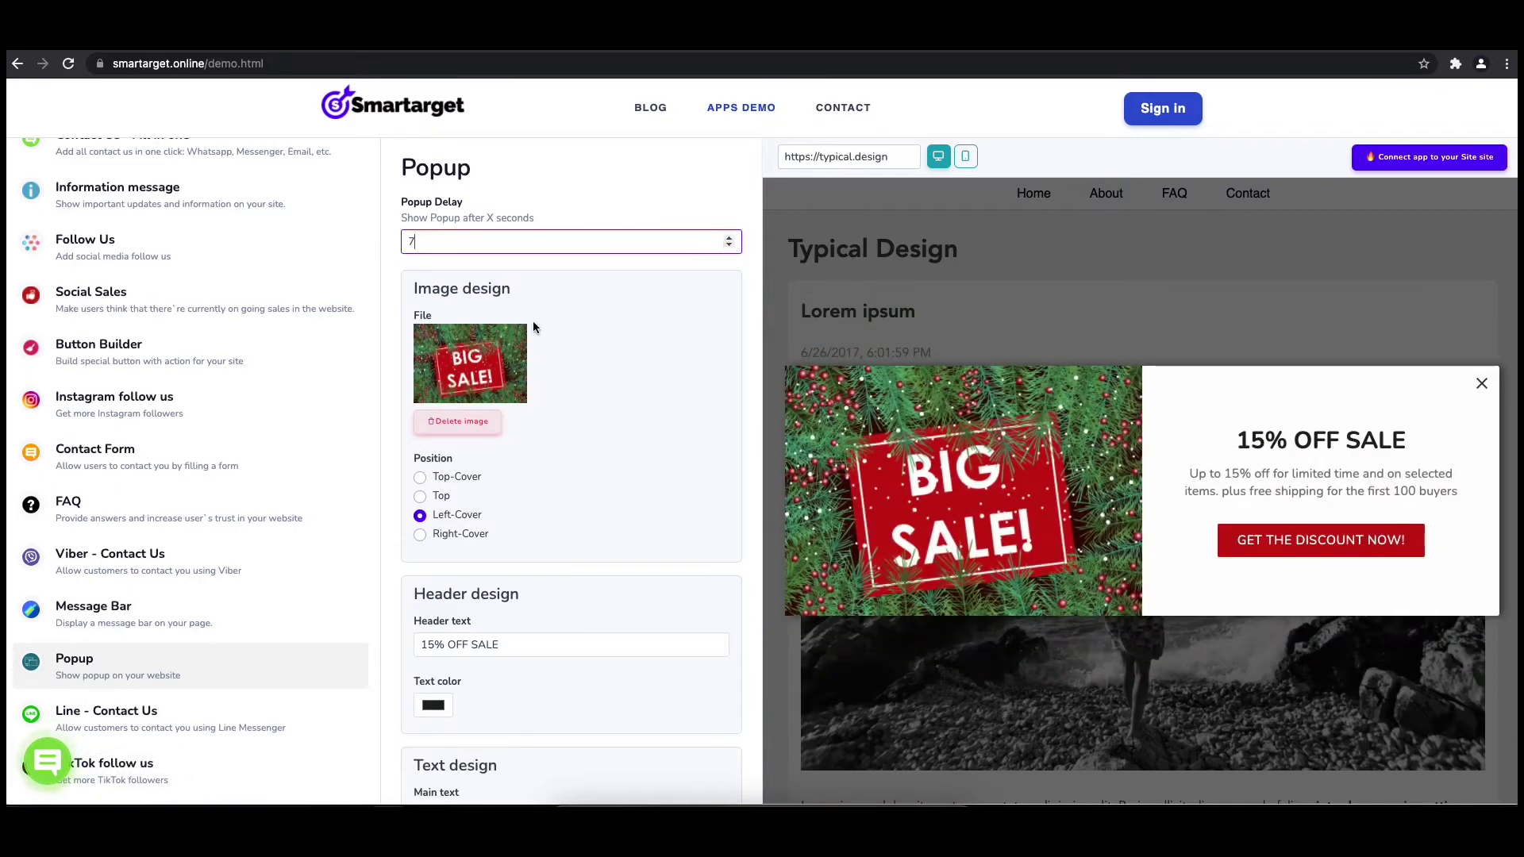
scroll(522, 309, down, 2)
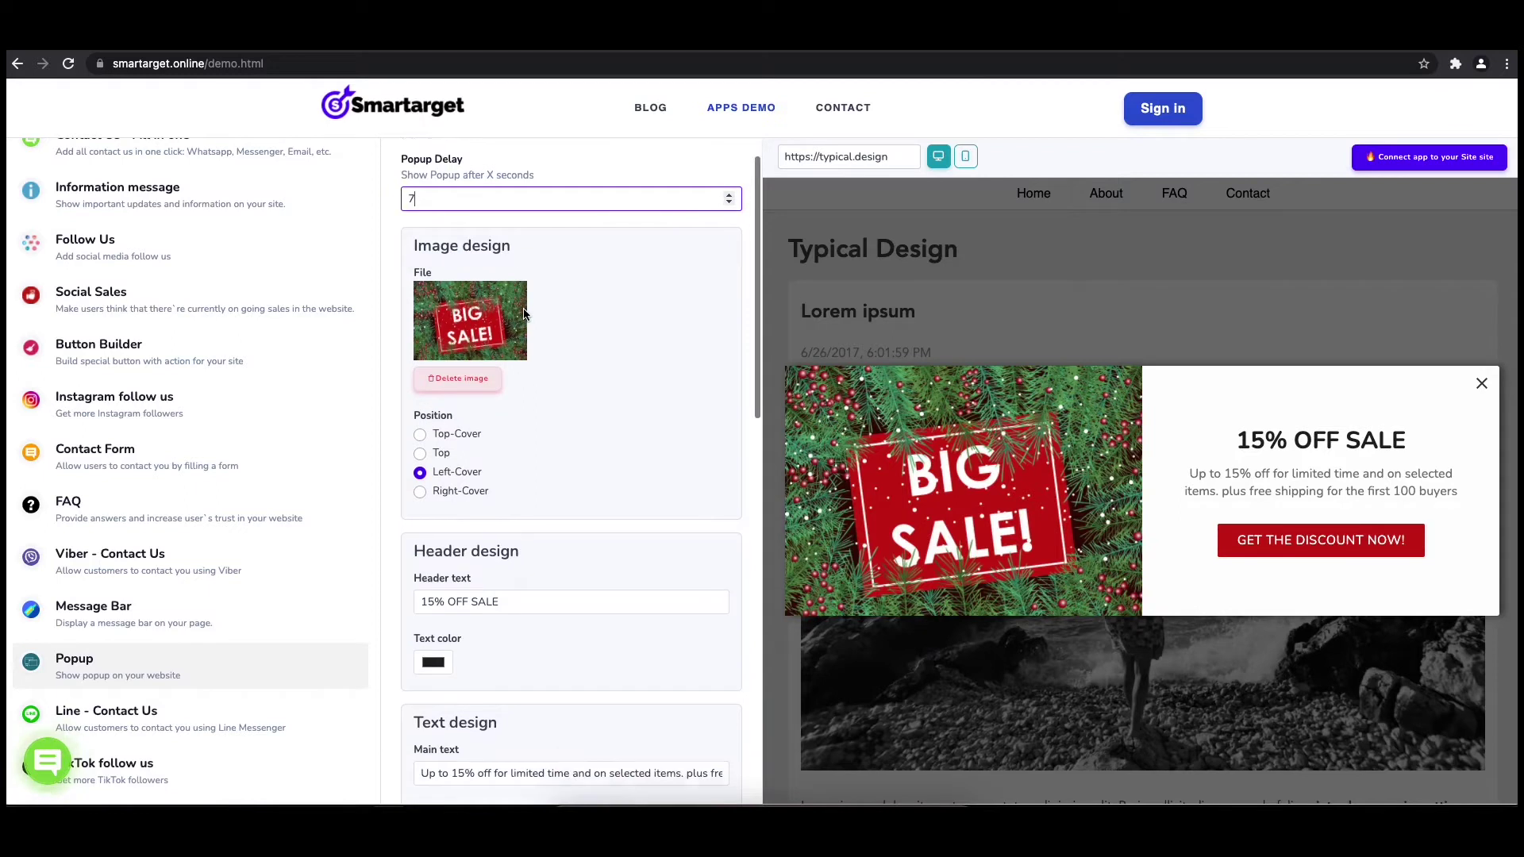
scroll(523, 307, down, 1)
scroll(523, 307, down, 1)
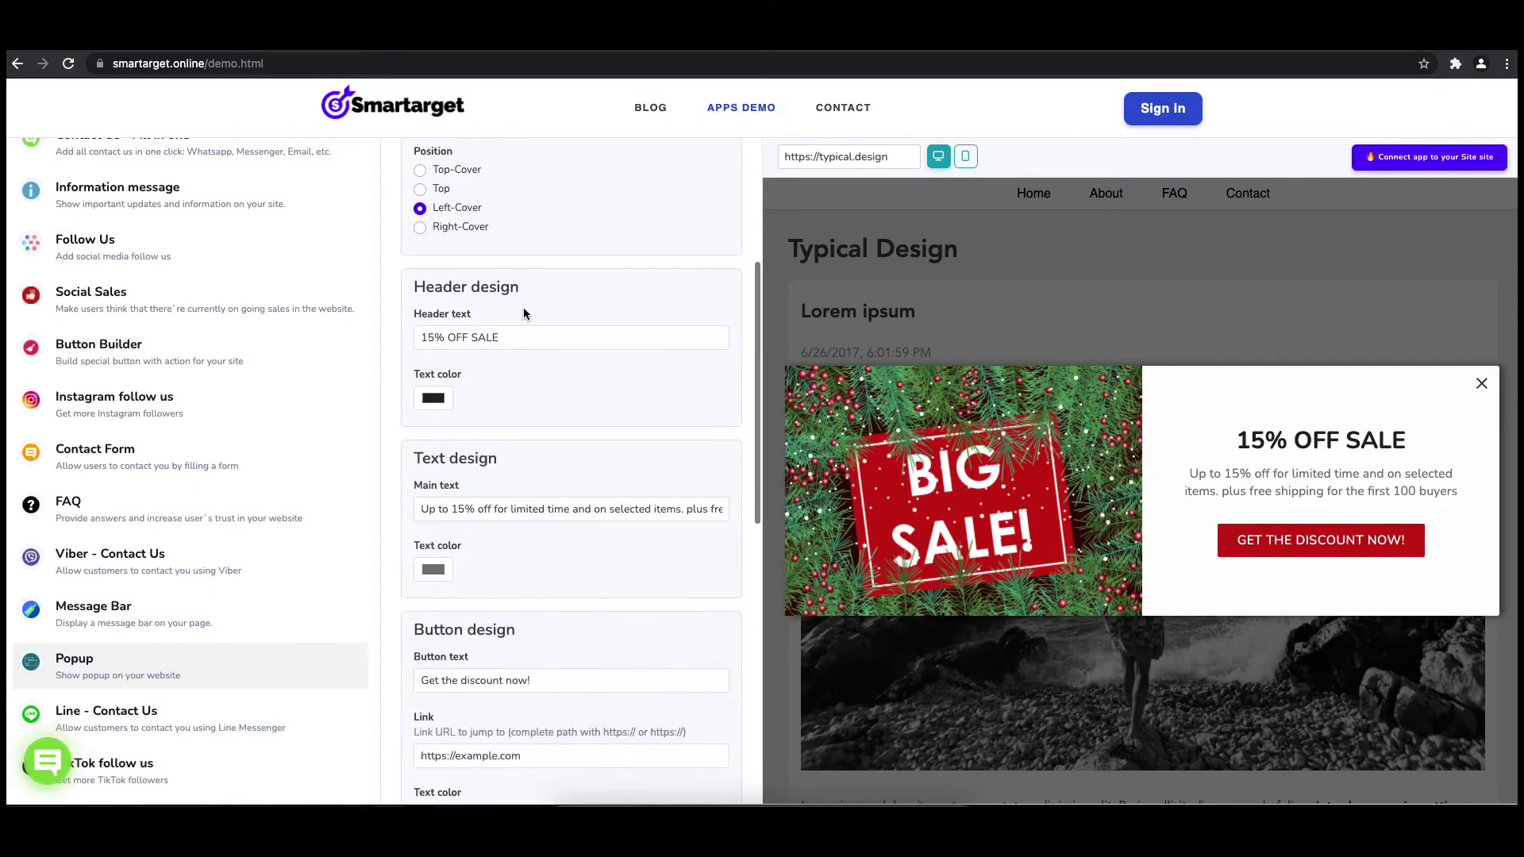
scroll(522, 308, down, 1)
Step: Replace SALE with PROMO so the header text reads '15% OFF PROMO'
click(556, 305)
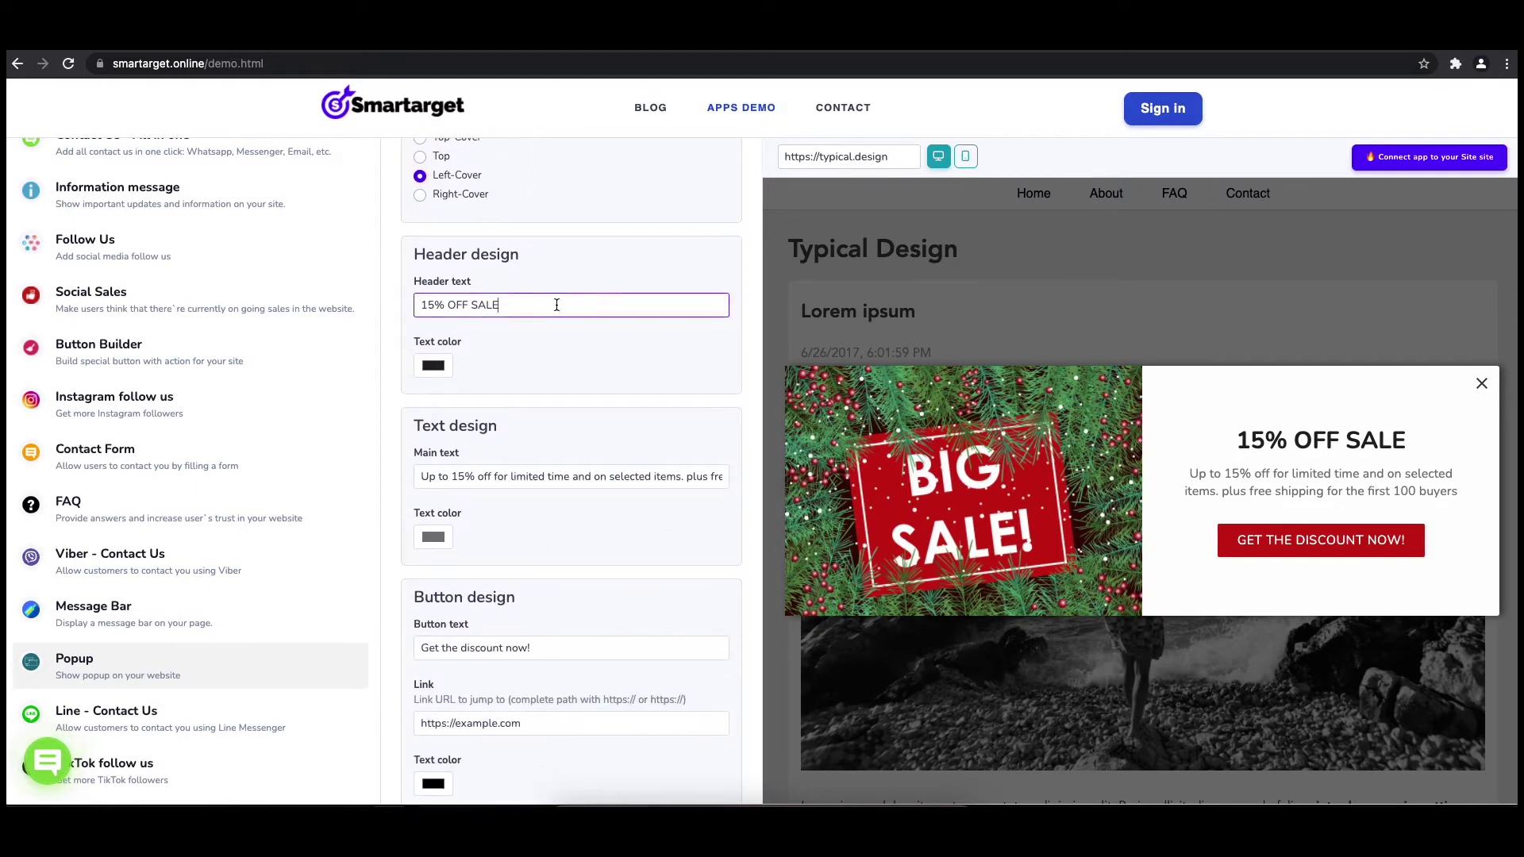
double_click(483, 306)
text(PROMO)
click(533, 378)
scroll(488, 513, down, 2)
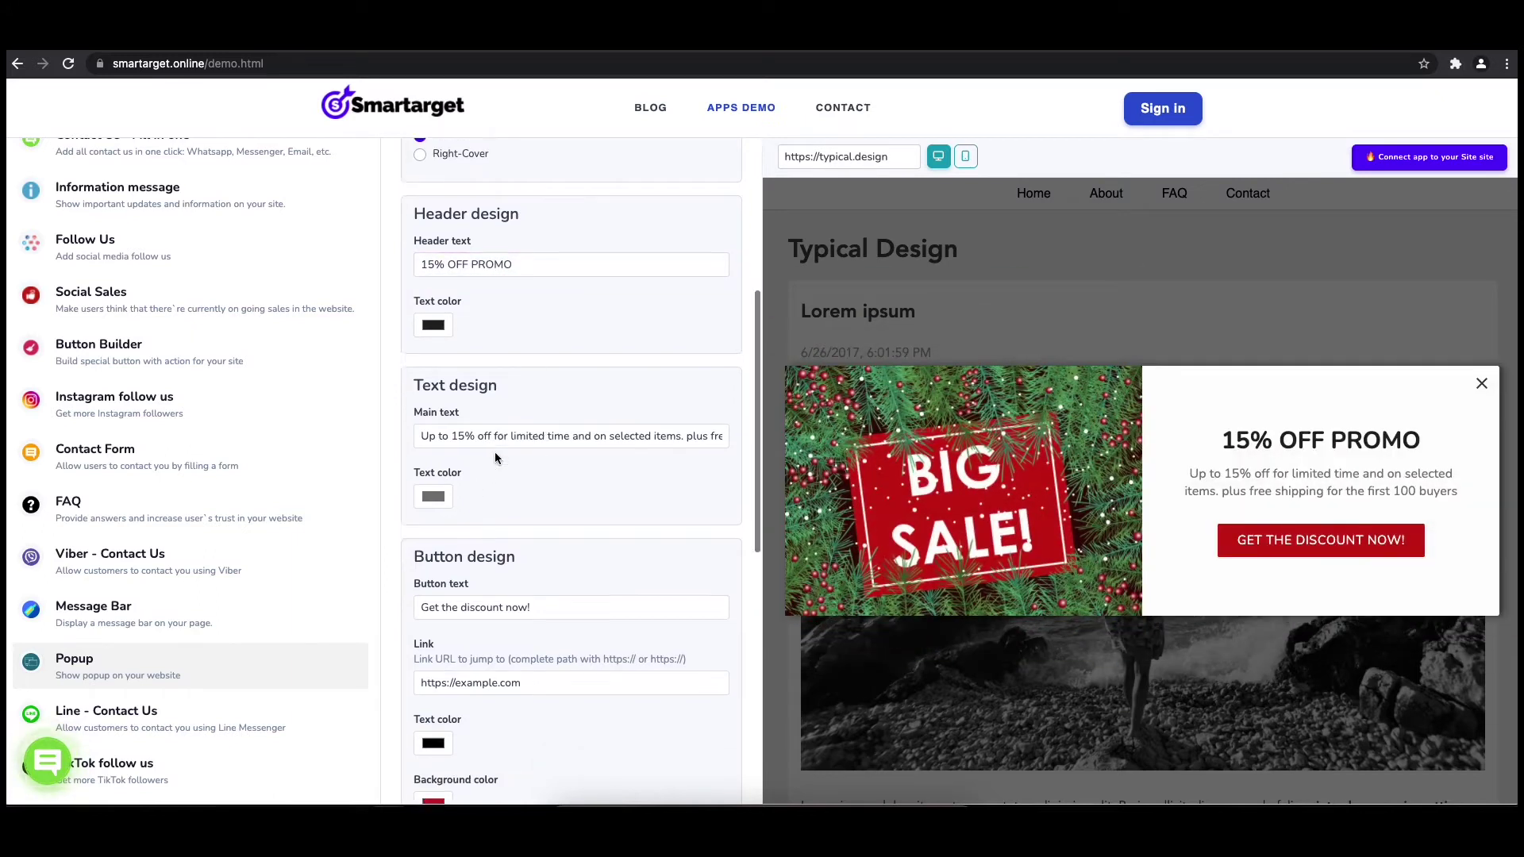
scroll(495, 451, down, 1)
Step: Set the Button design background colour to a purple shade
triple_click(501, 499)
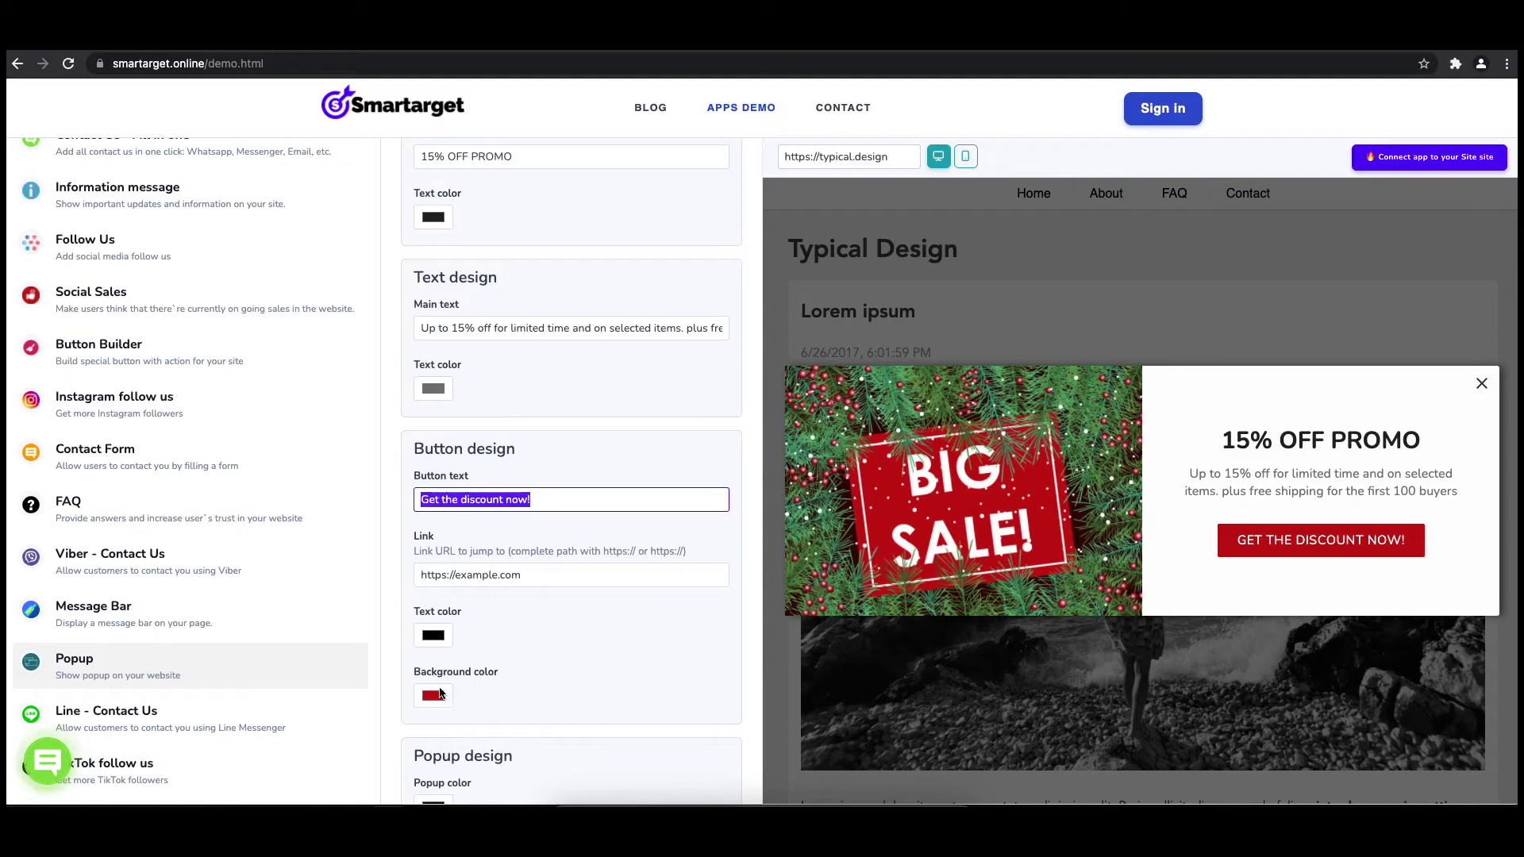
click(434, 636)
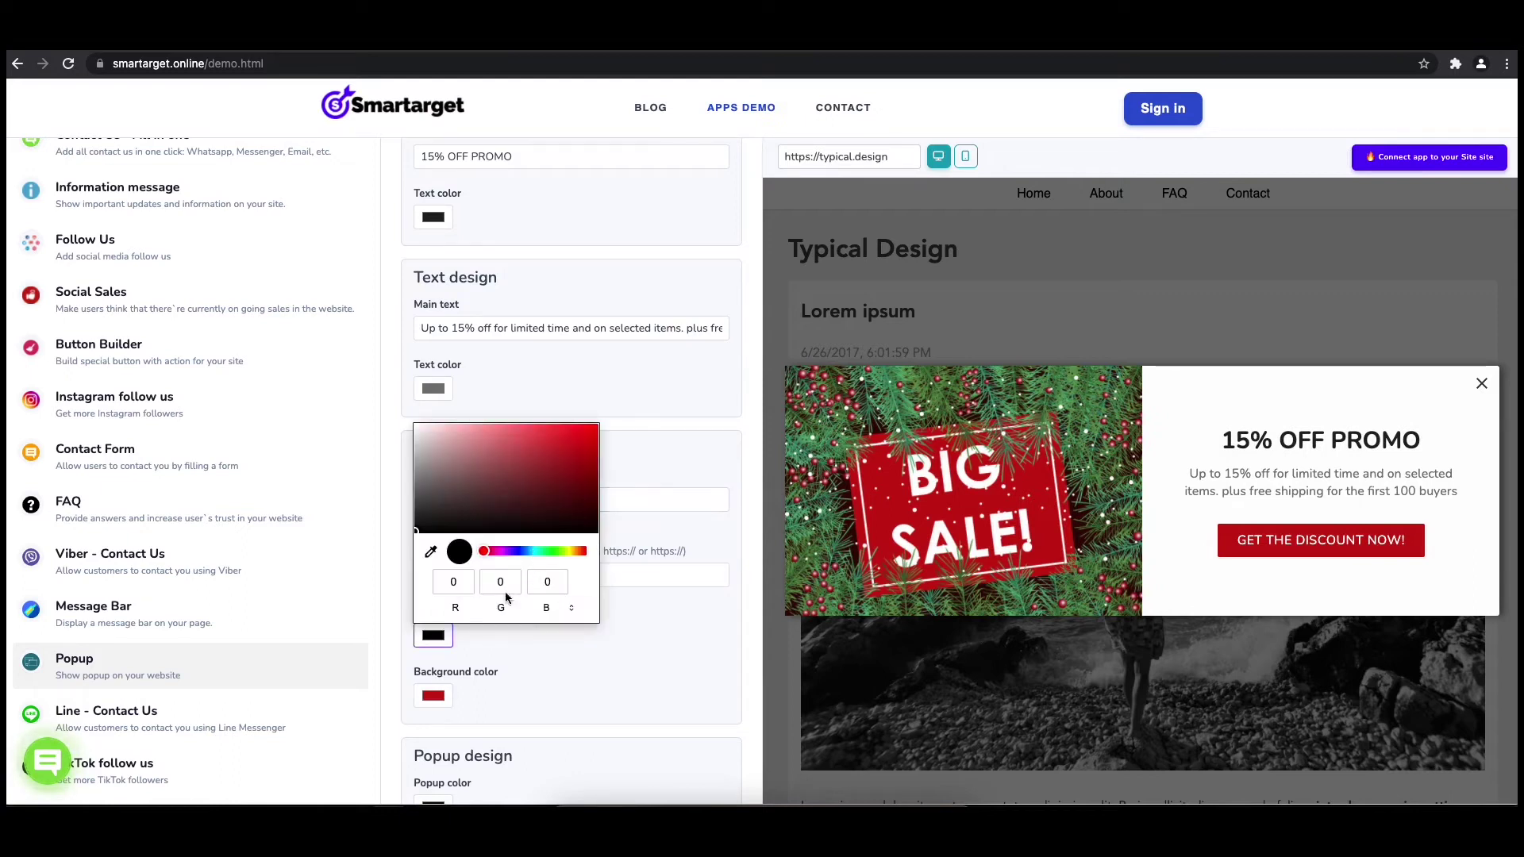
click(433, 699)
drag(532, 611, 504, 611)
click(580, 507)
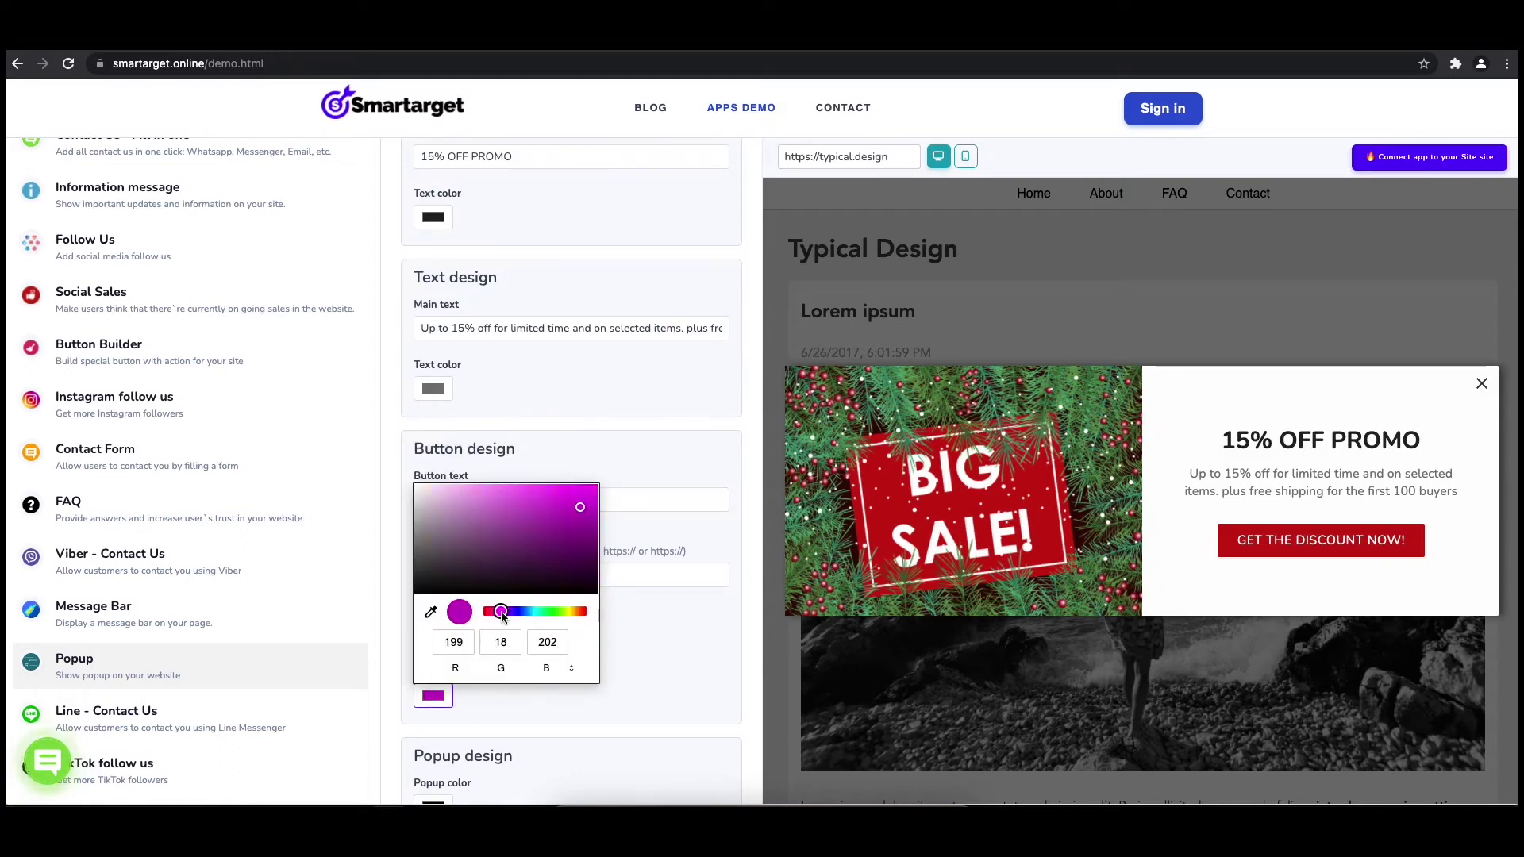
click(679, 608)
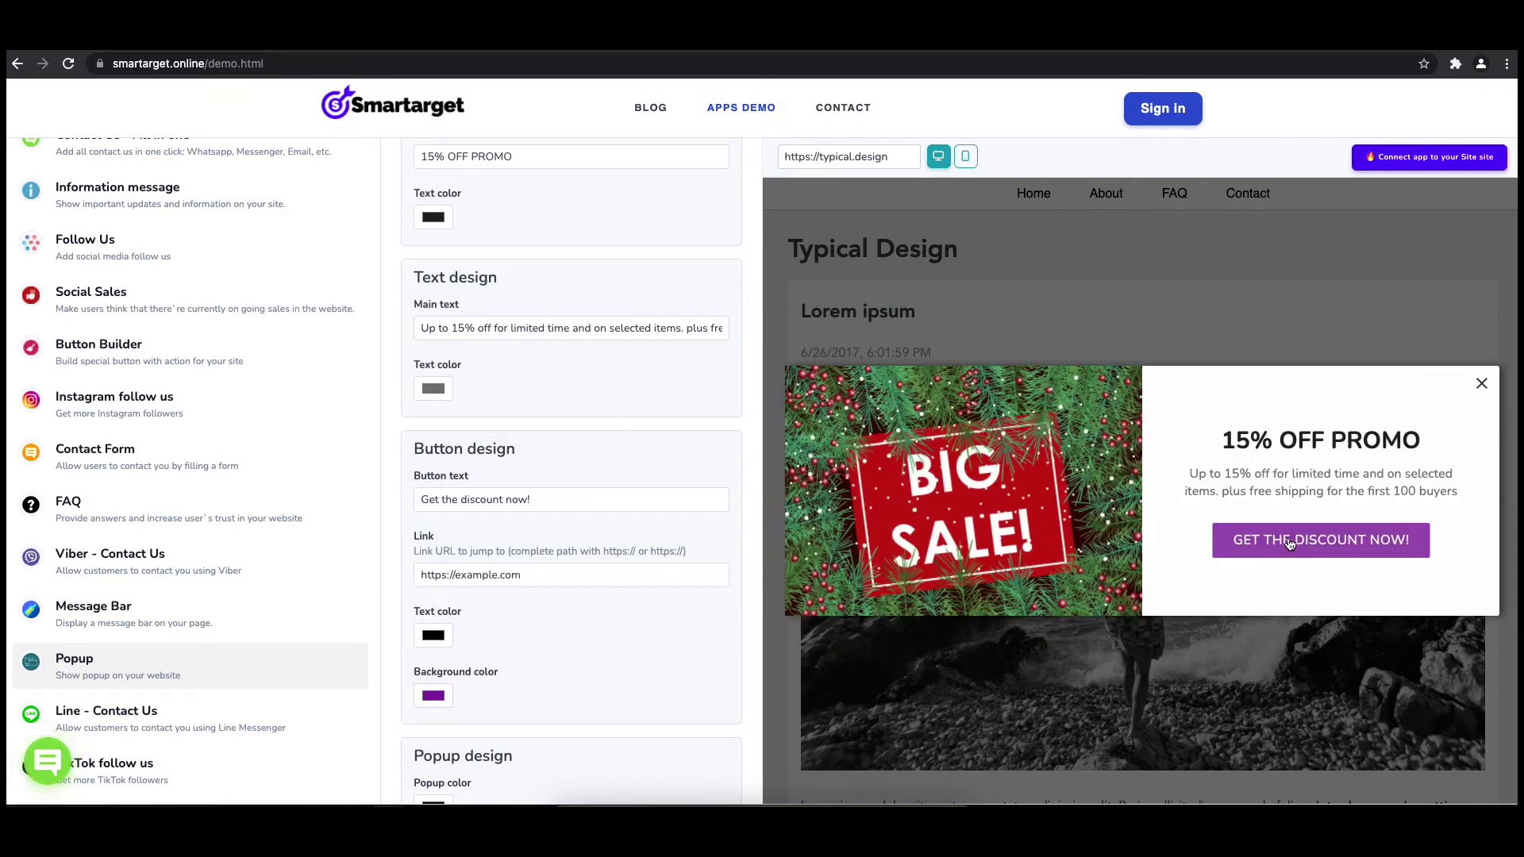
text(htt)
text(ps://exam)
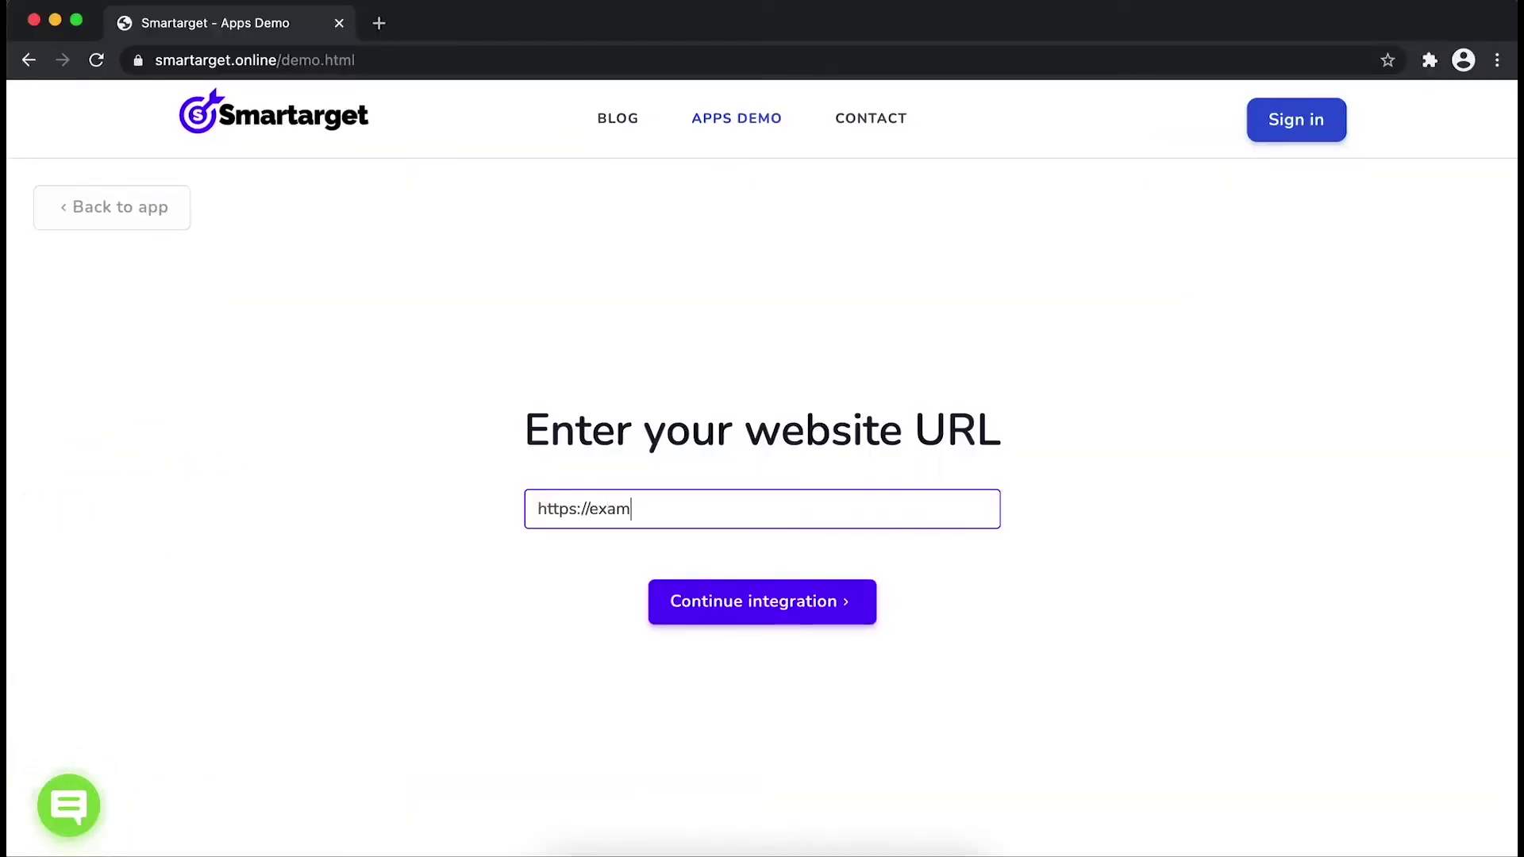
text(ple.com)
Step: Submit the website URL and enter the first name on the signup form
key(Return)
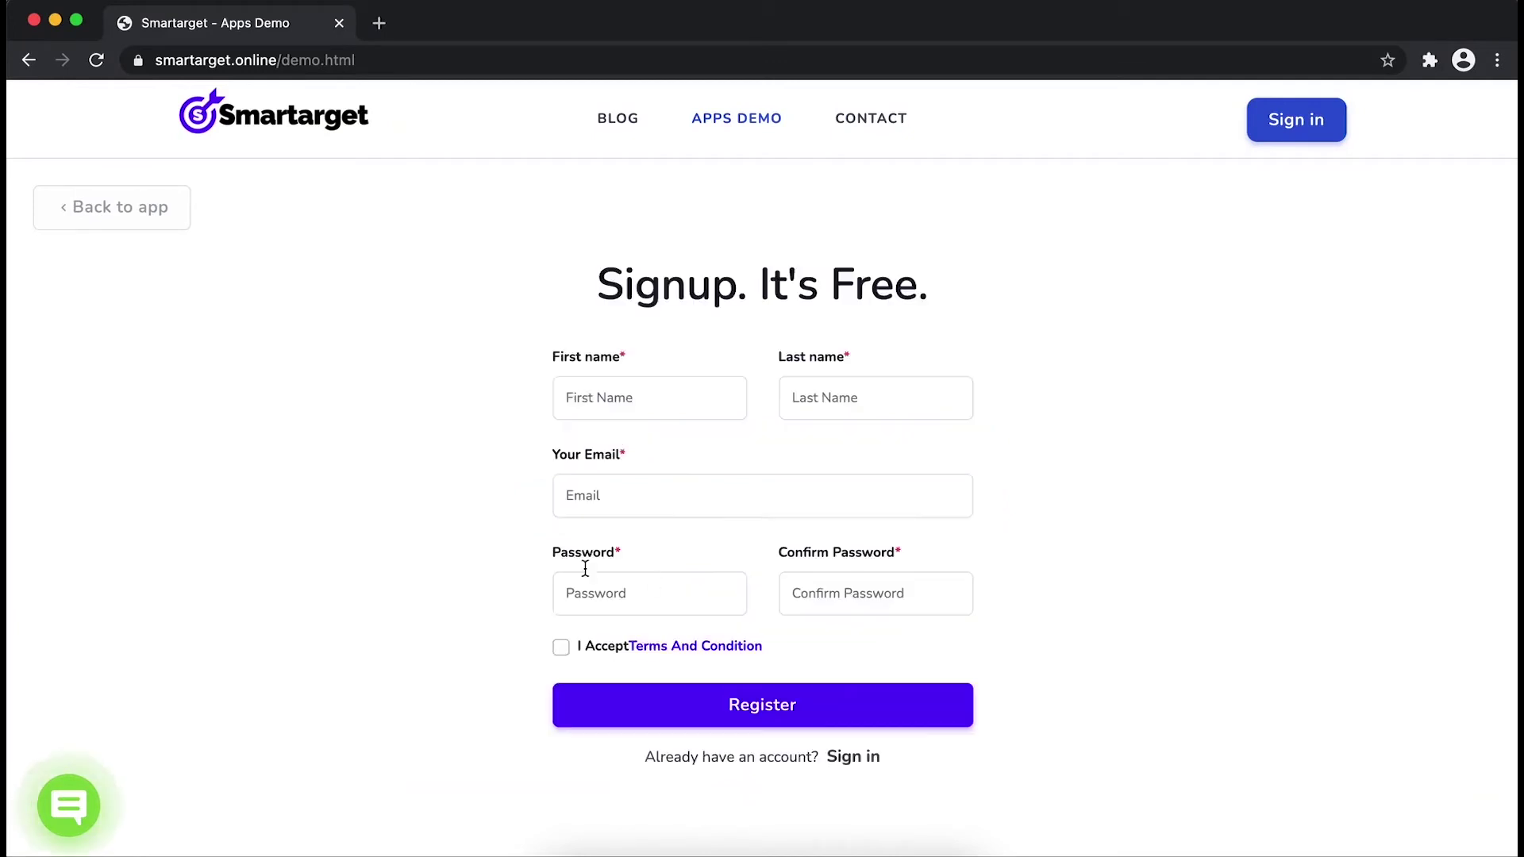
click(677, 394)
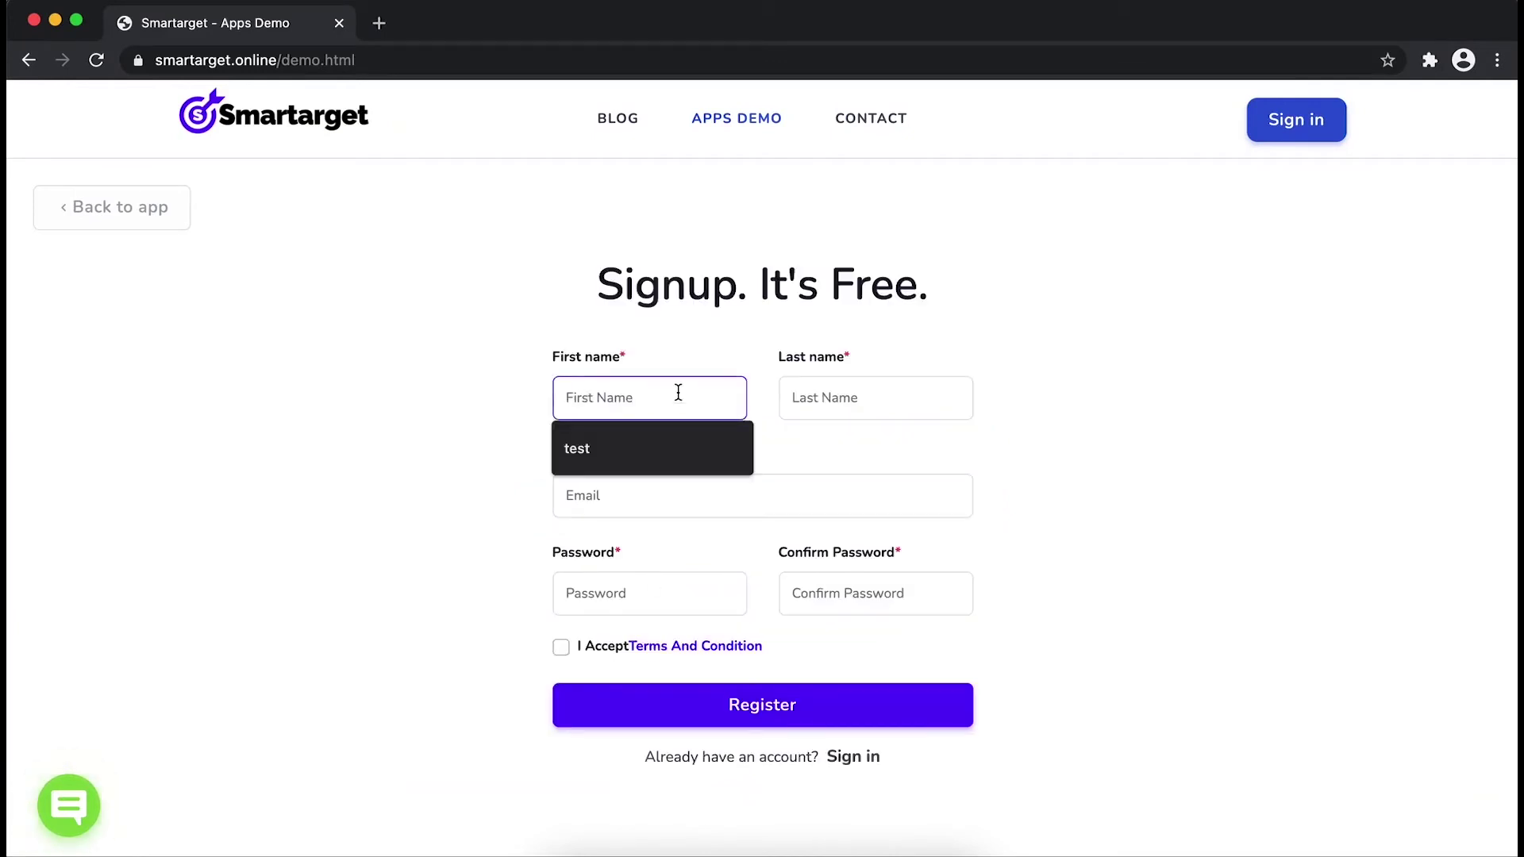
text(Jone)
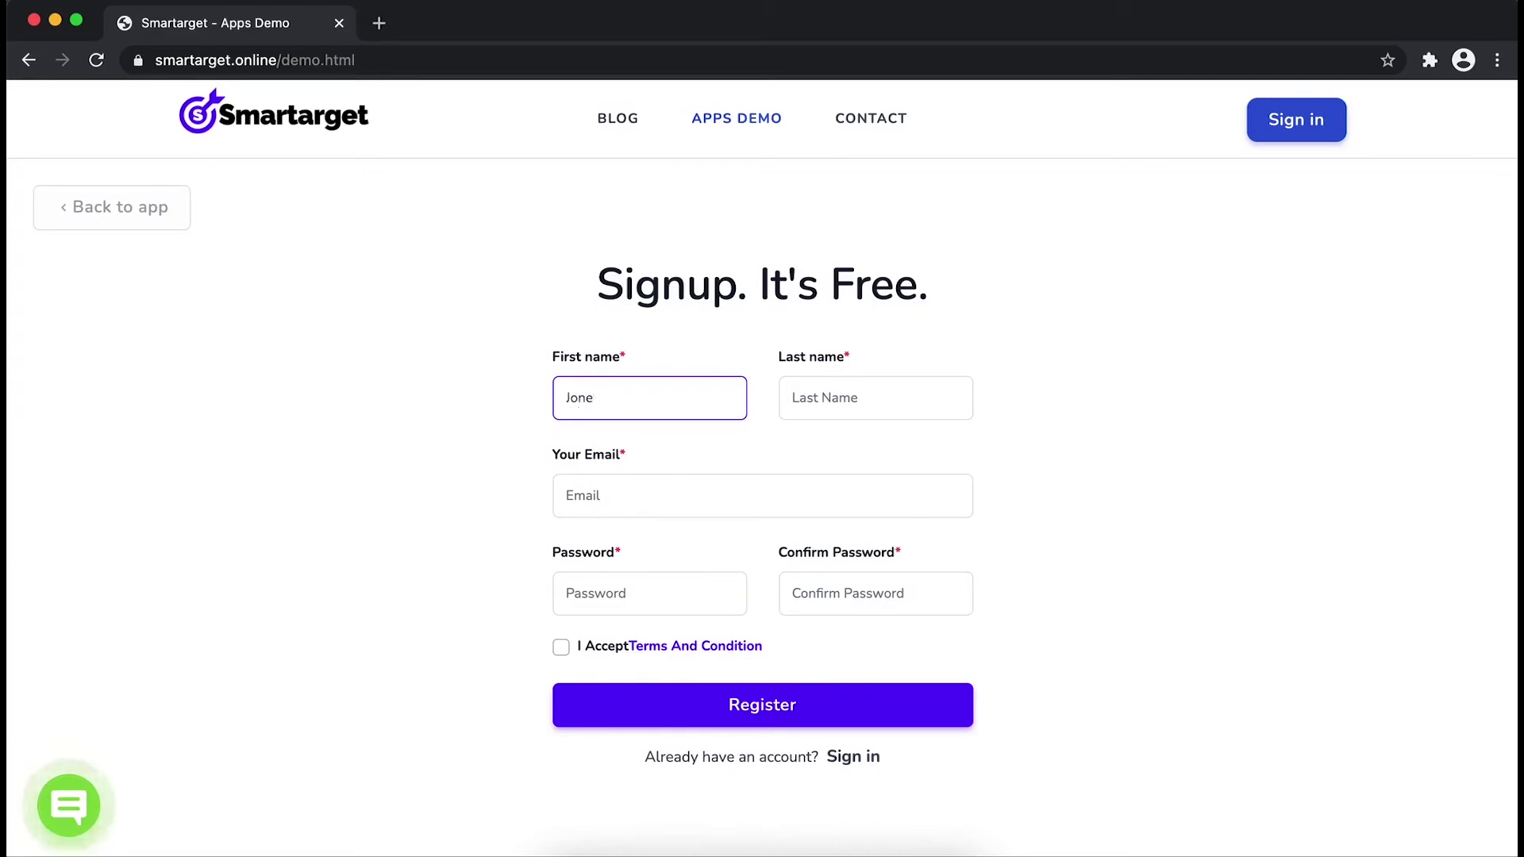
key(BackSpace)
text(hn)
key(Tab)
text(D)
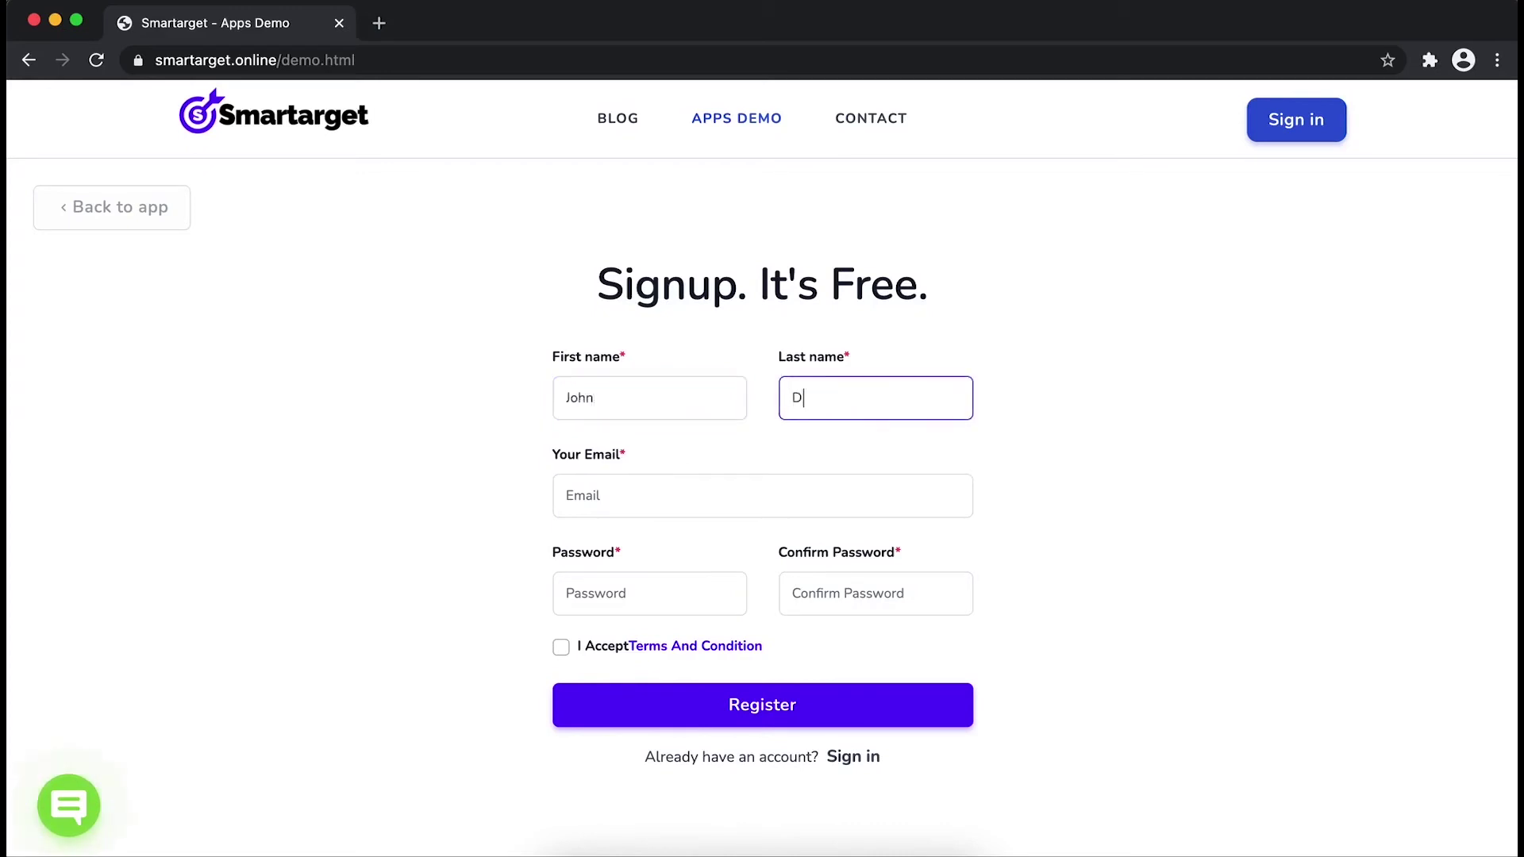
text(oe)
Step: Enter the last name, email and matching passwords, and accept the terms and conditions
key(Tab)
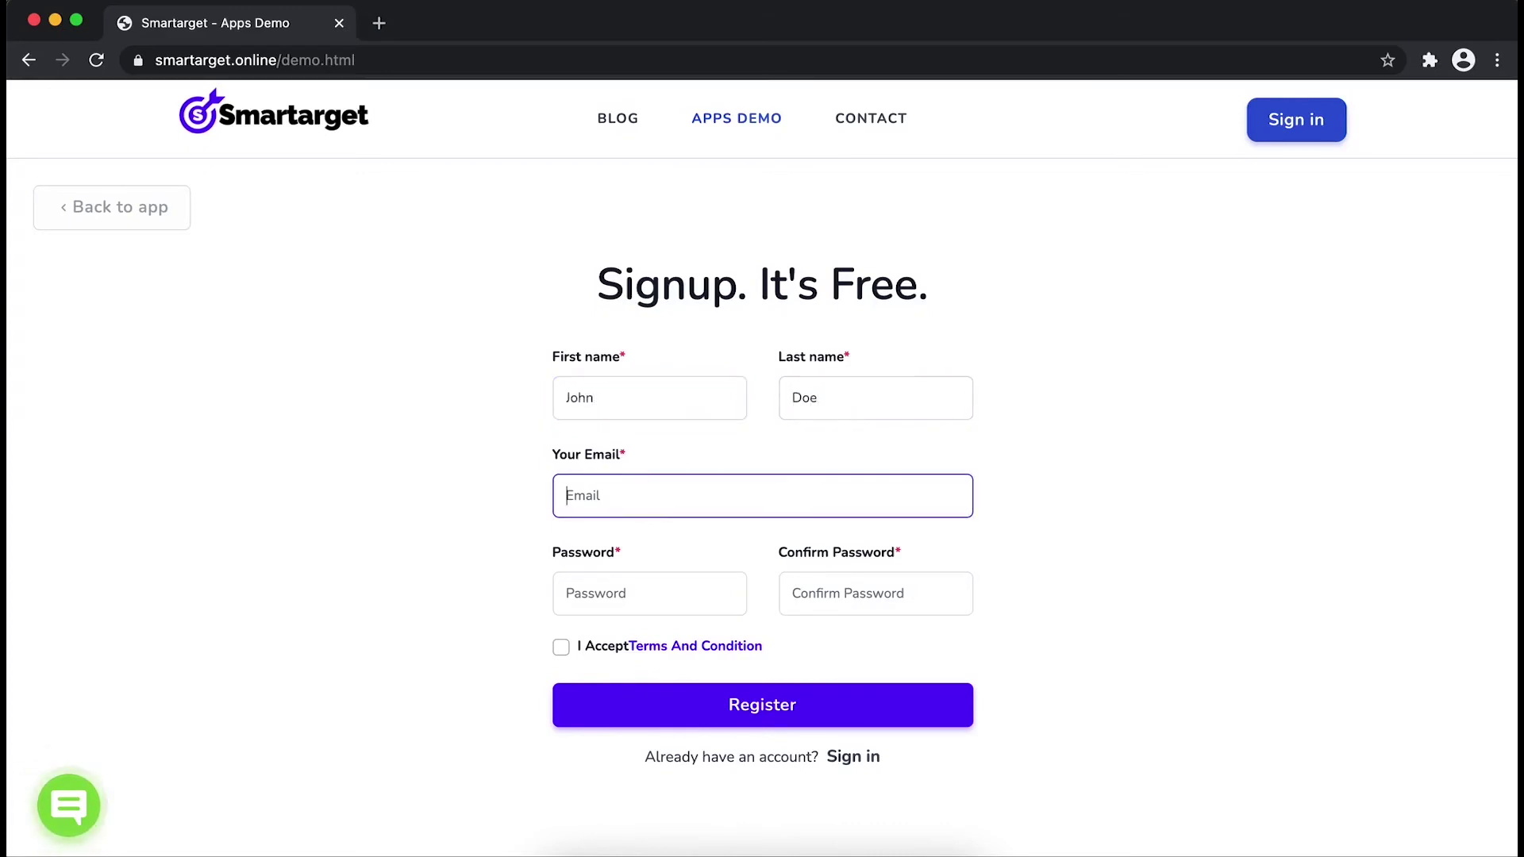
text(jon)
key(BackSpace)
text(h)
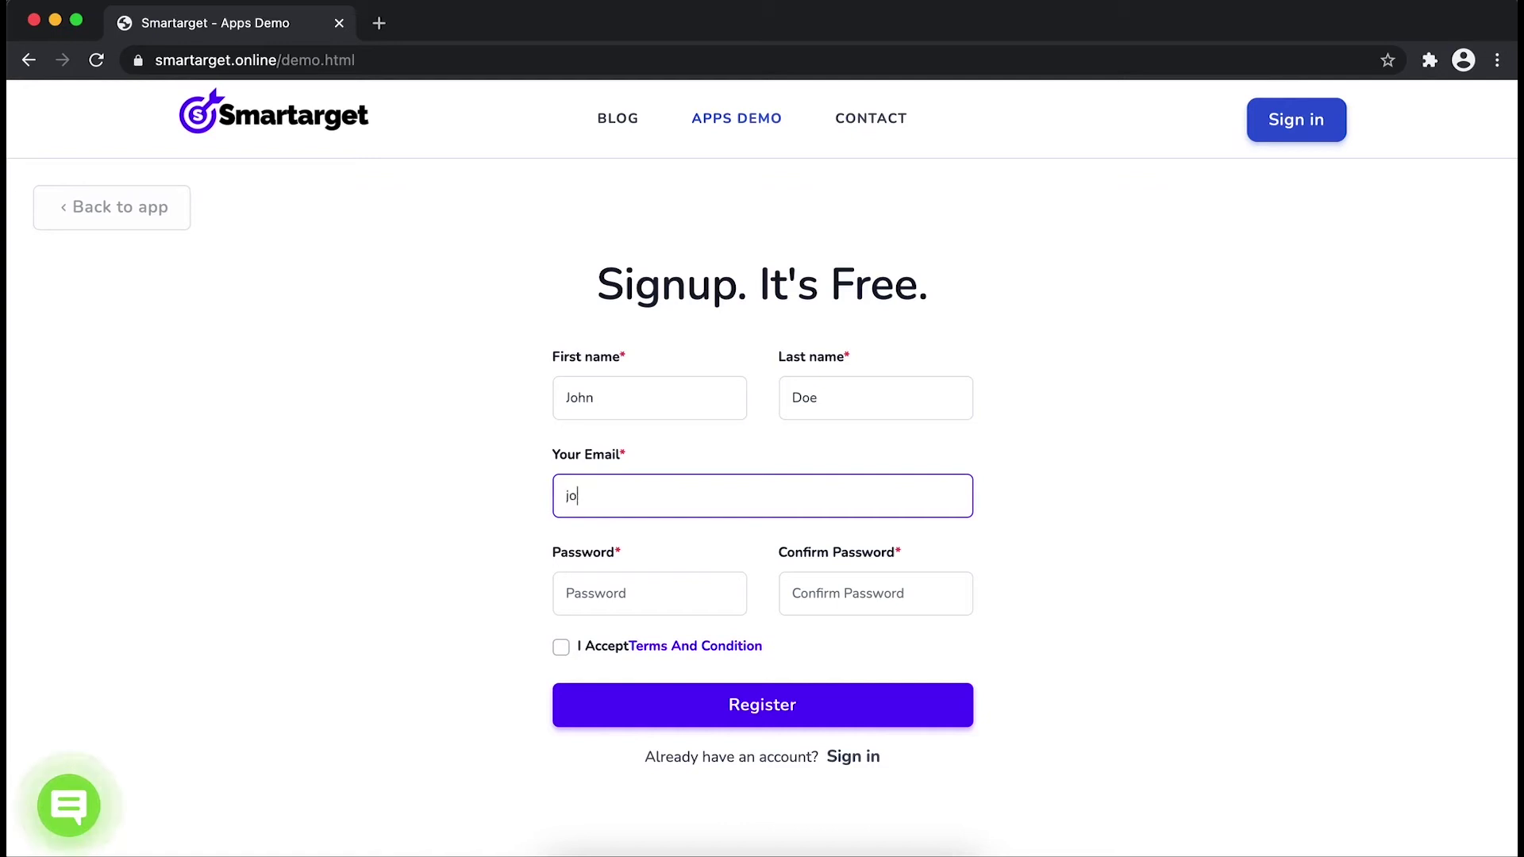
text(n@doe.com)
key(Tab)
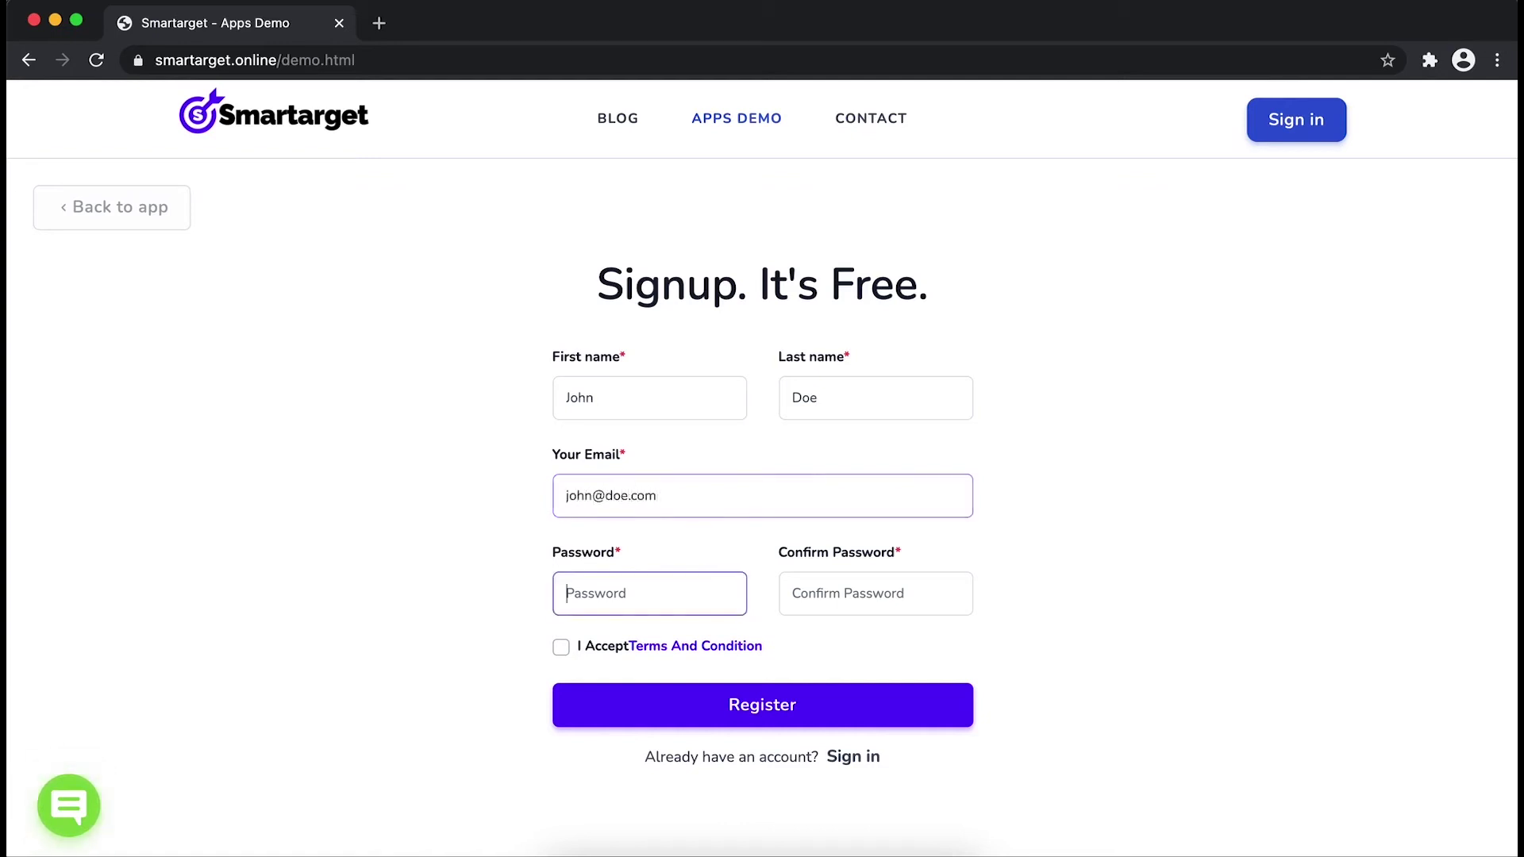
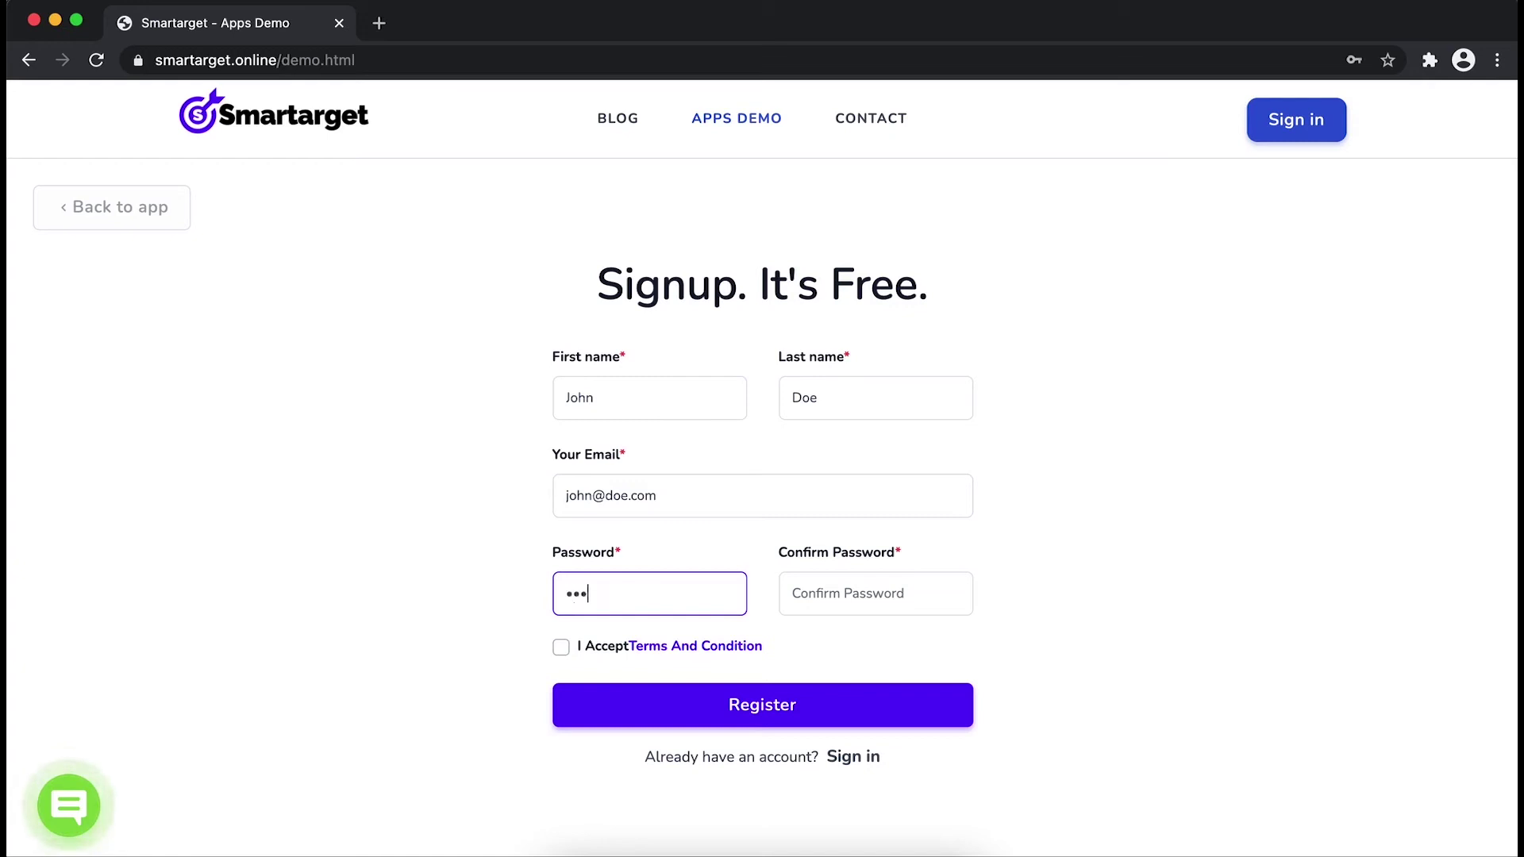
key(Tab)
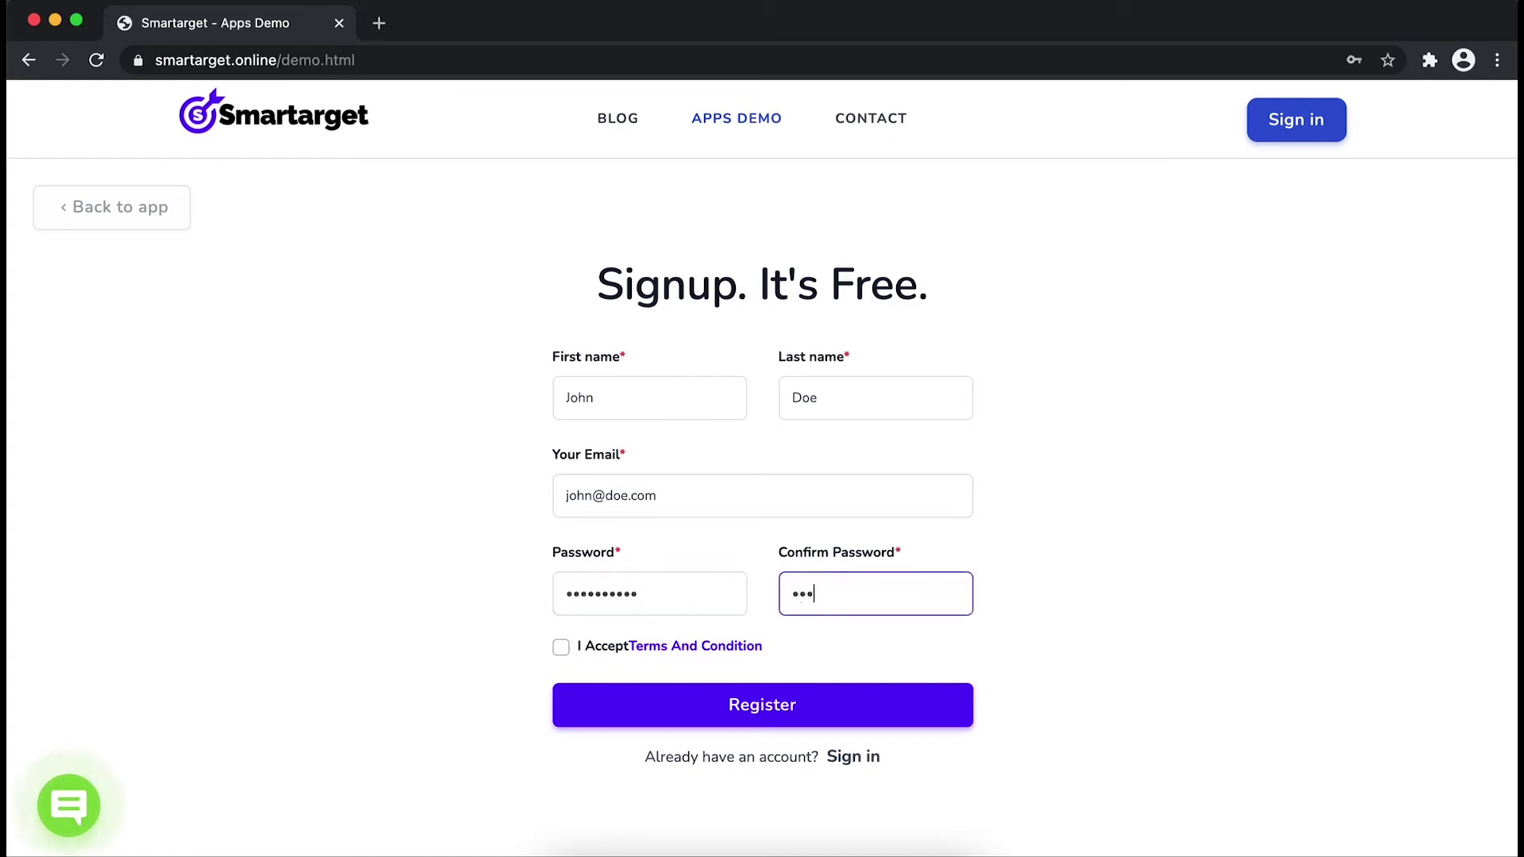
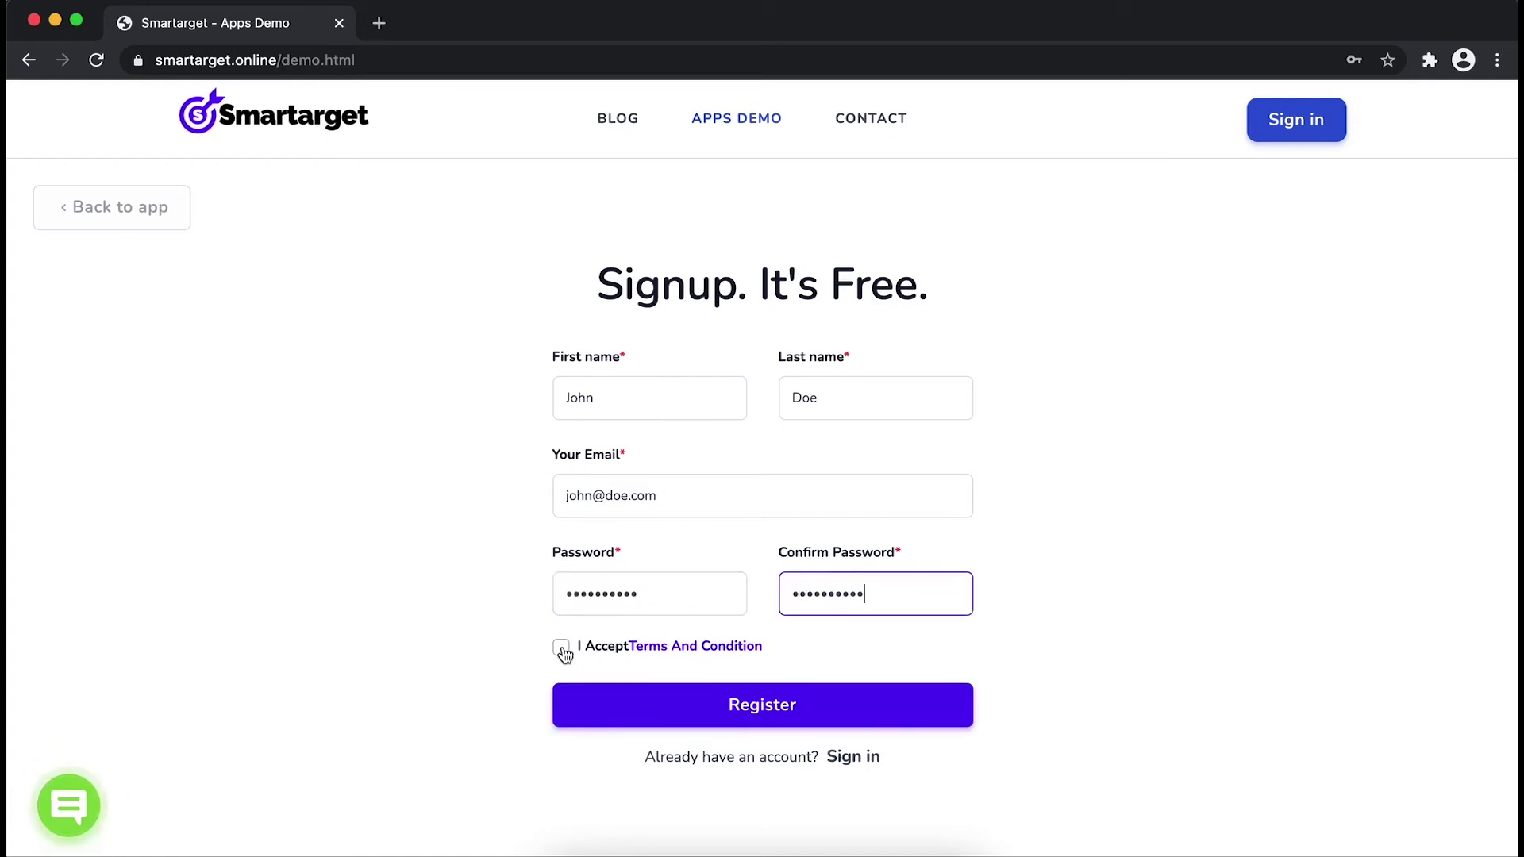
click(562, 647)
Step: Register the account, decline Chrome's password save, and copy the embed script code
click(673, 704)
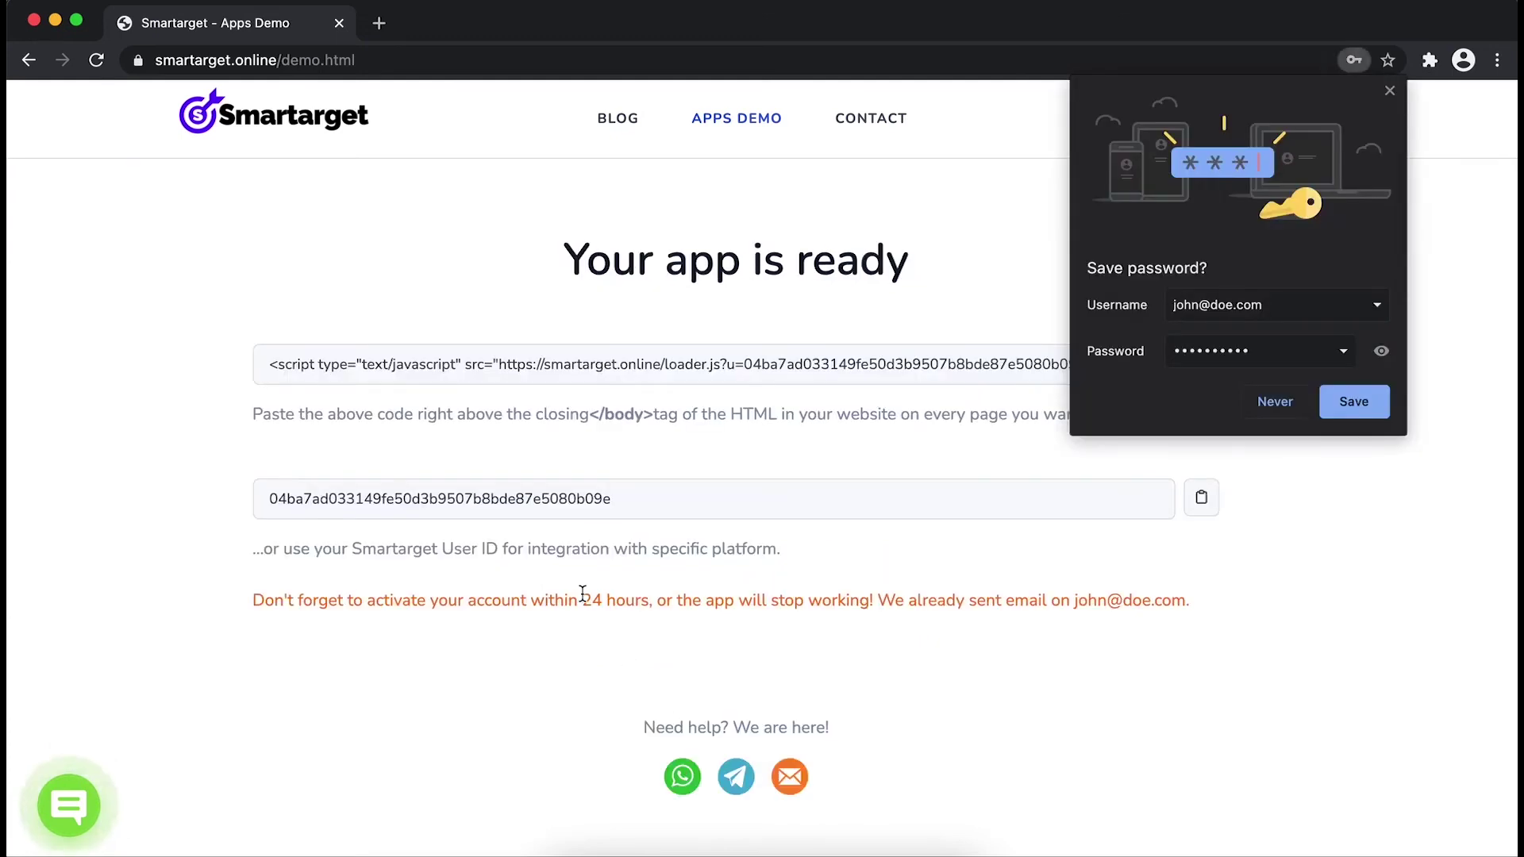
click(1276, 405)
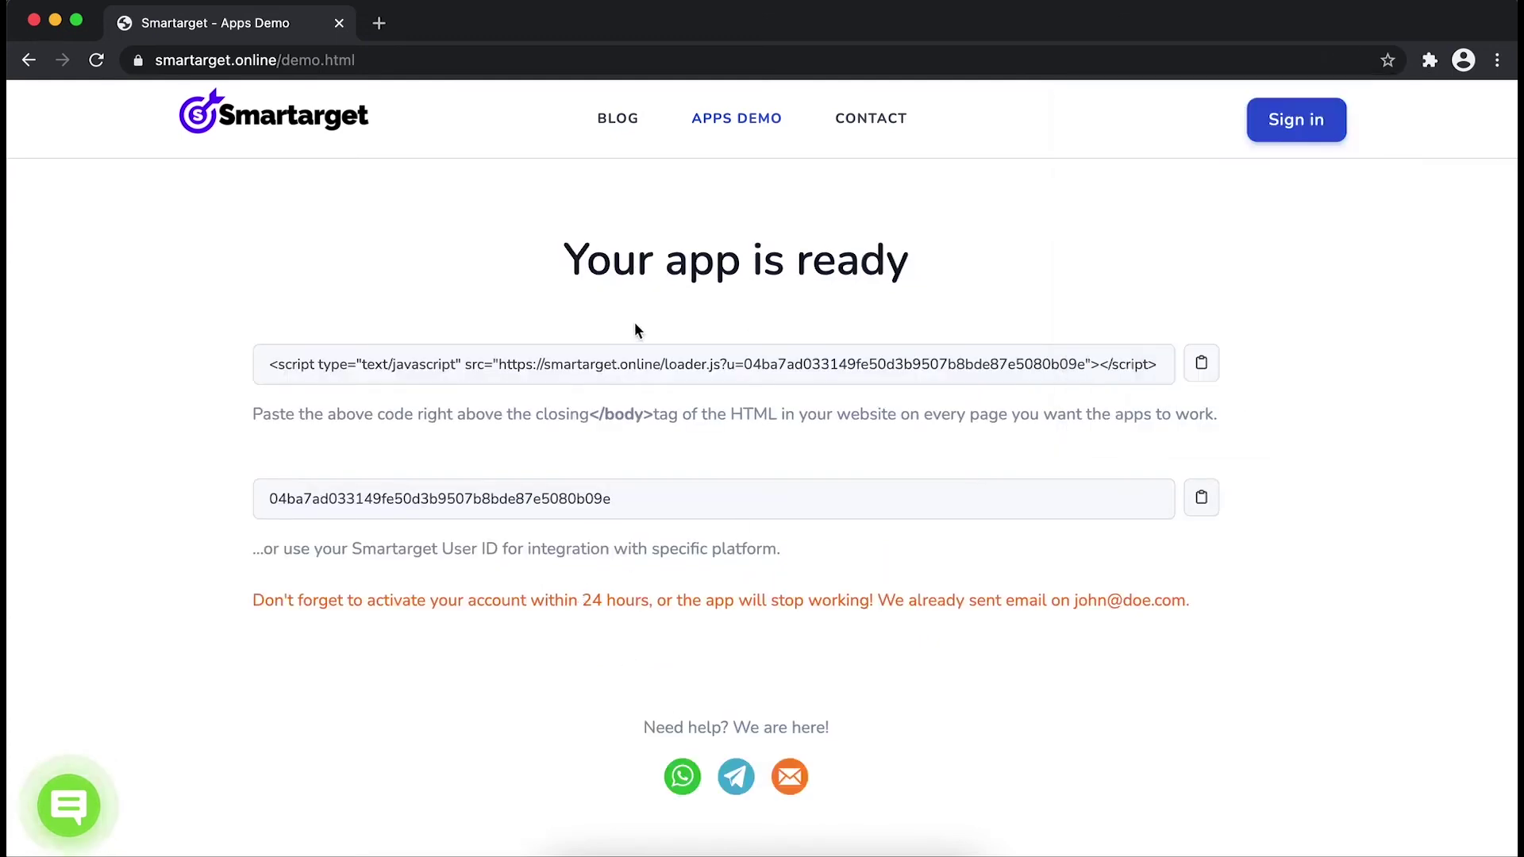
click(1210, 369)
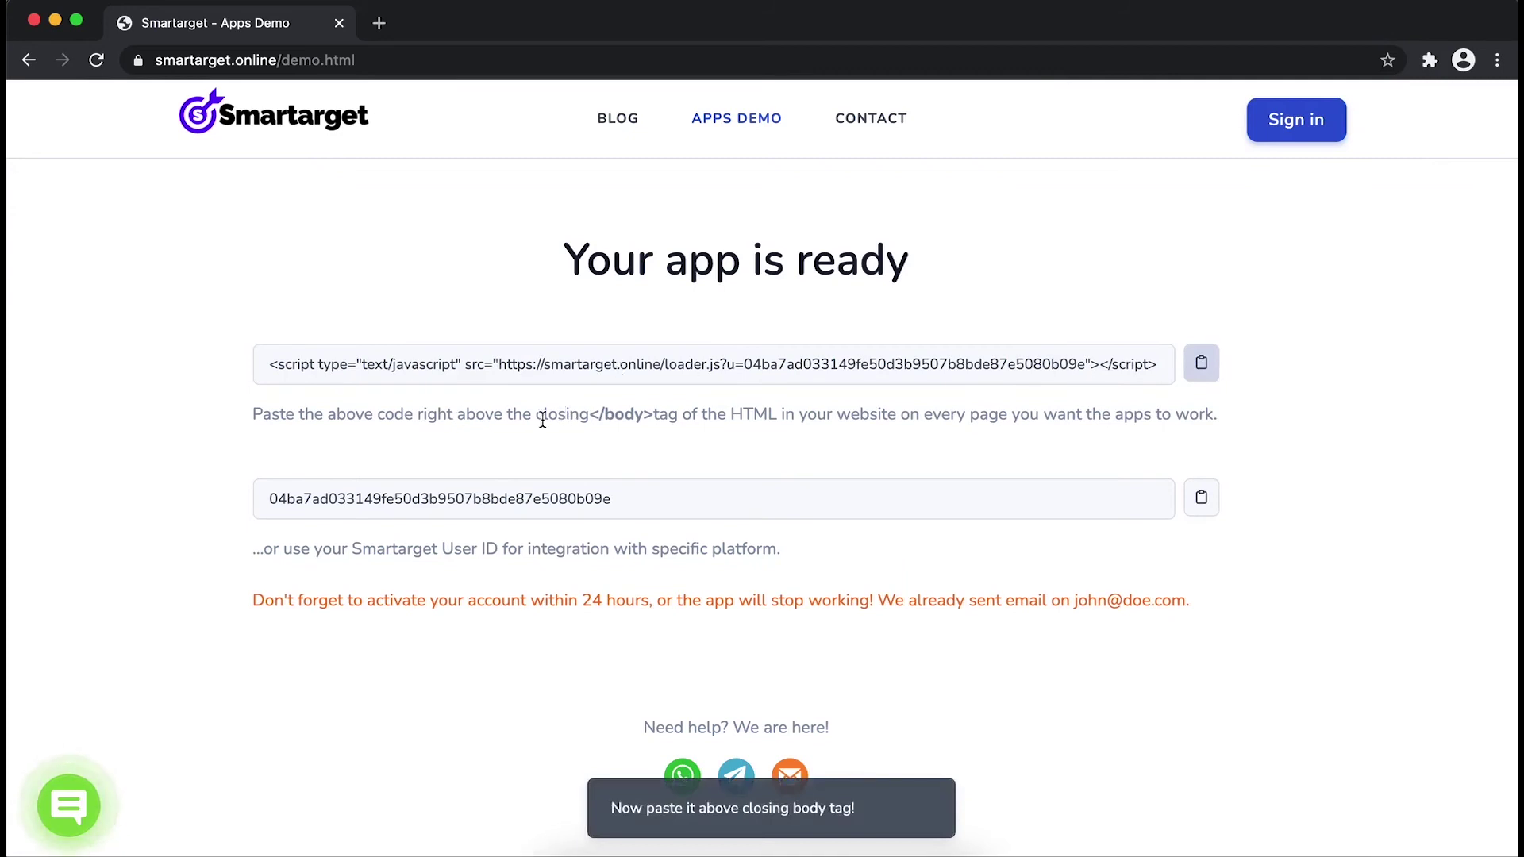
drag(588, 416, 654, 415)
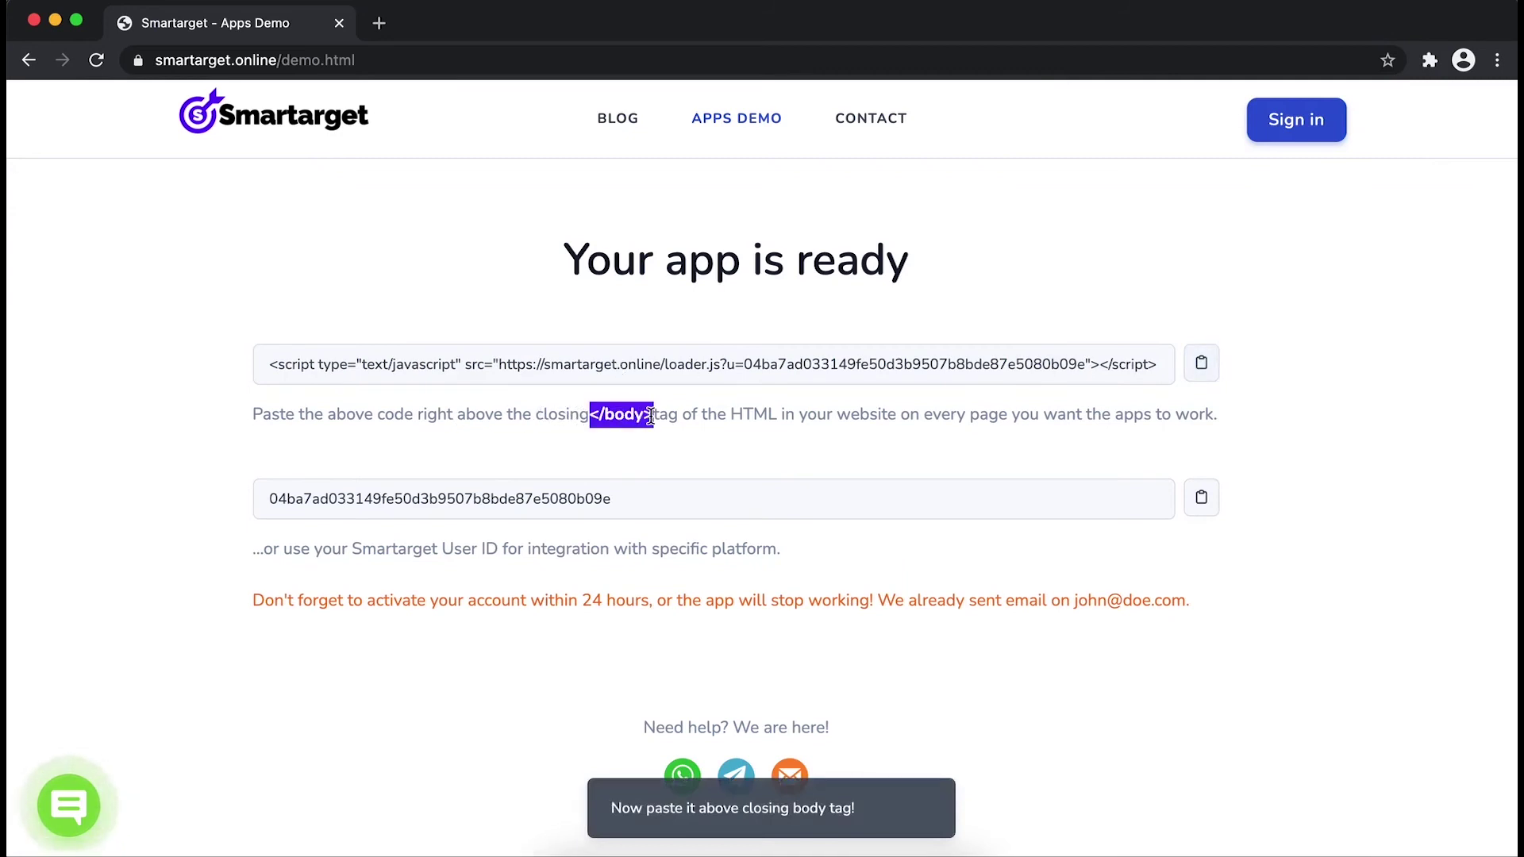